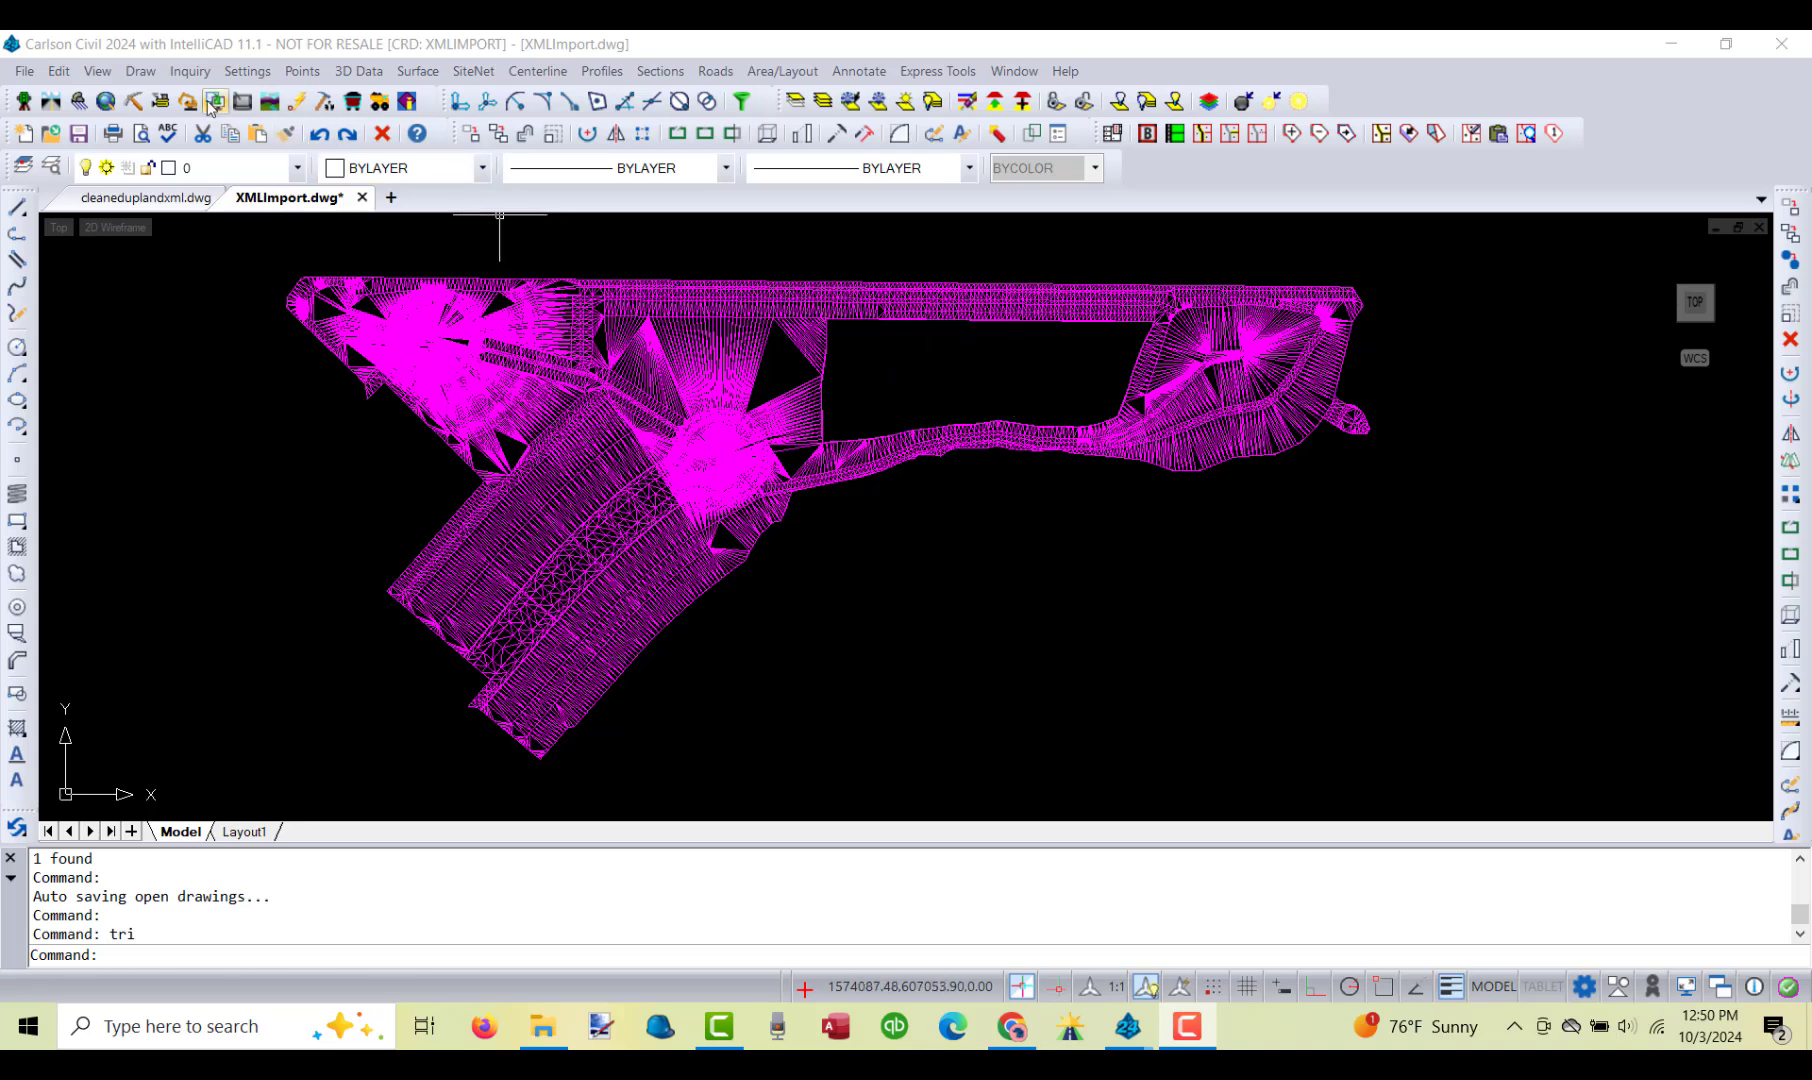
- Shrink-wrap all the triangulation linework with a 2D polyline on layer Boundary, across gaps, with max gap 50.0 and High perimeter reduction
{"action": "left_click", "coordinate": [153, 76]}
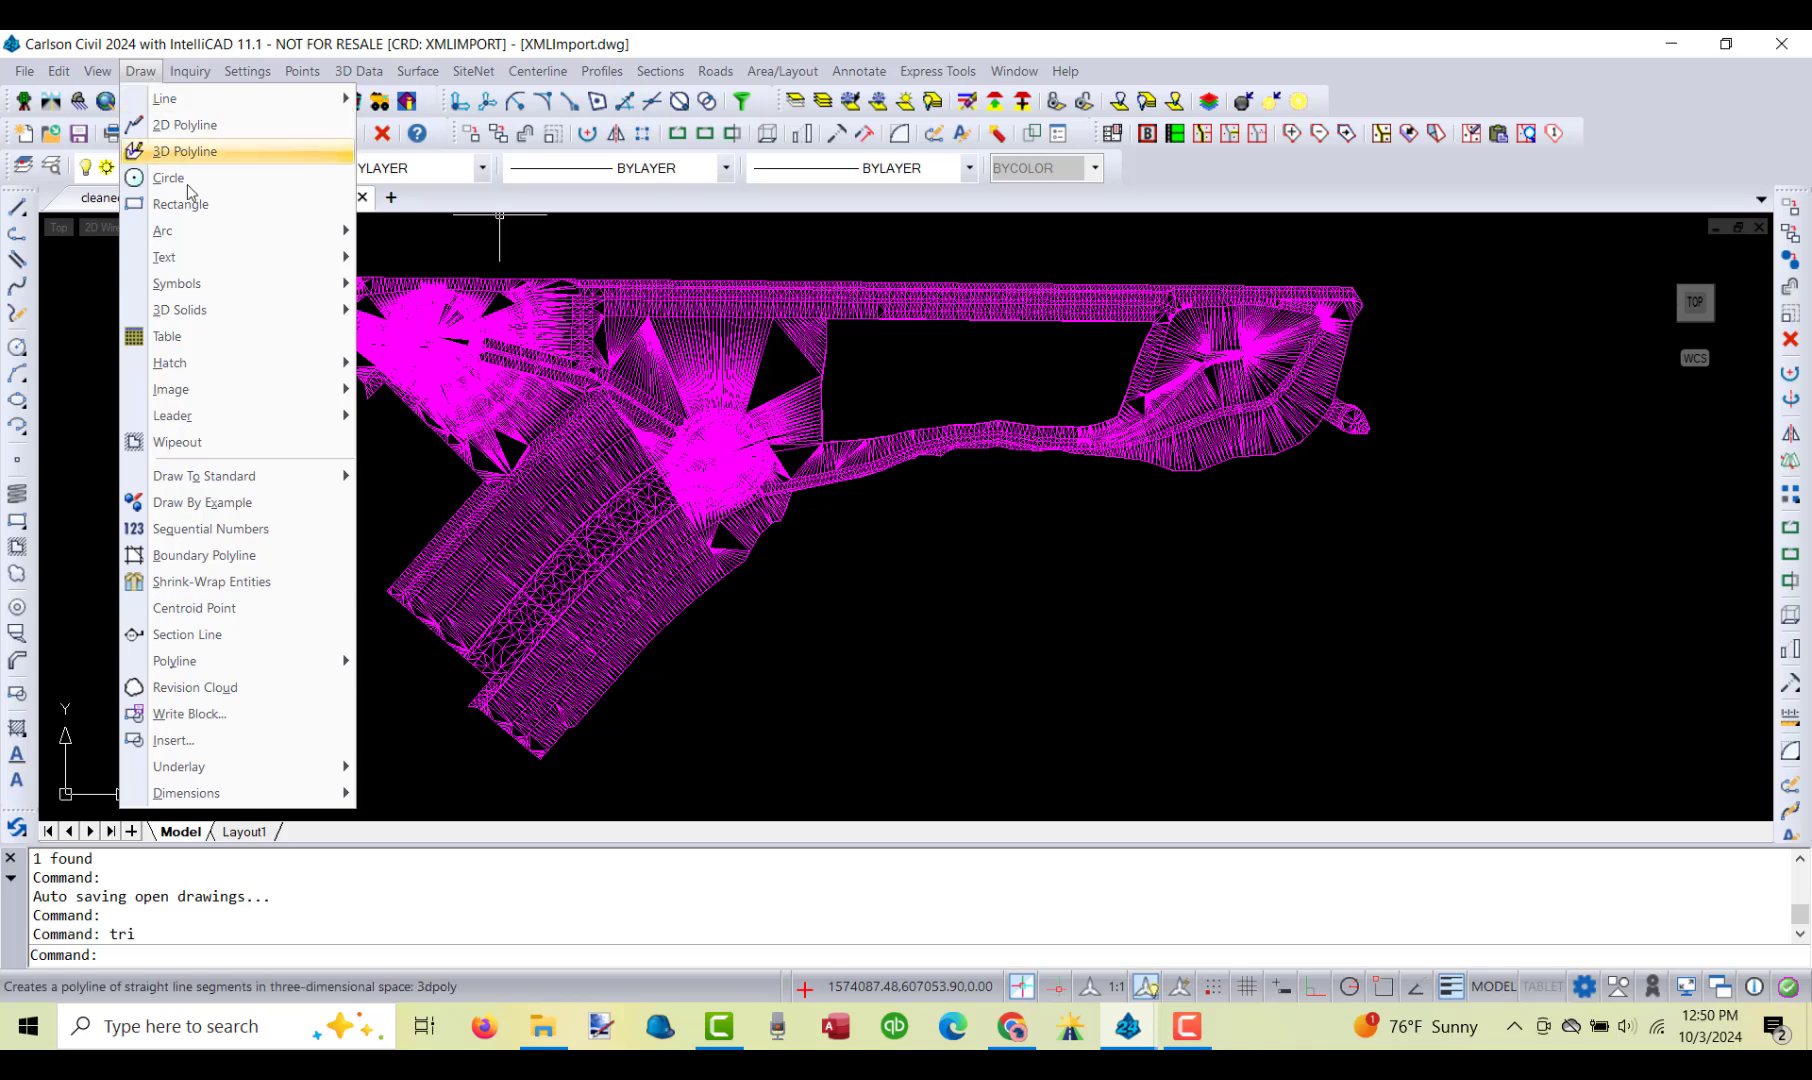
{"action": "left_click", "coordinate": [283, 583]}
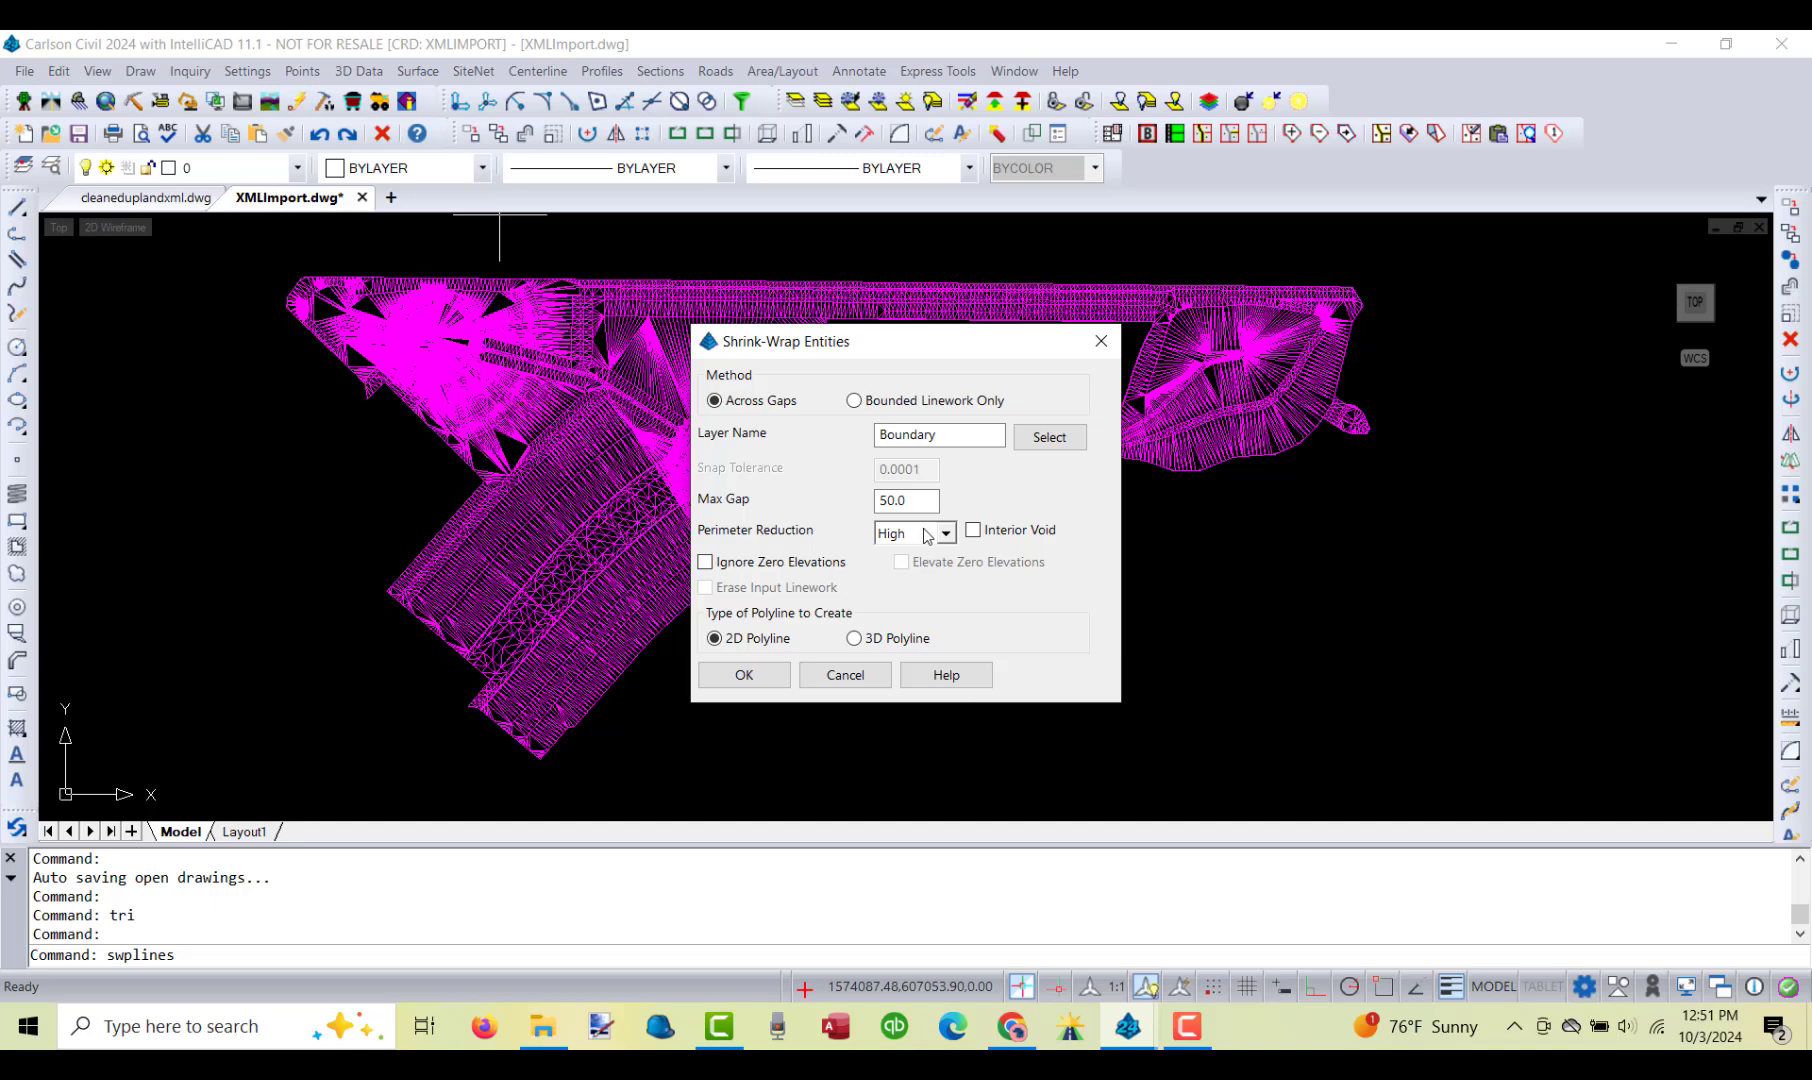
{"action": "left_click", "coordinate": [760, 680]}
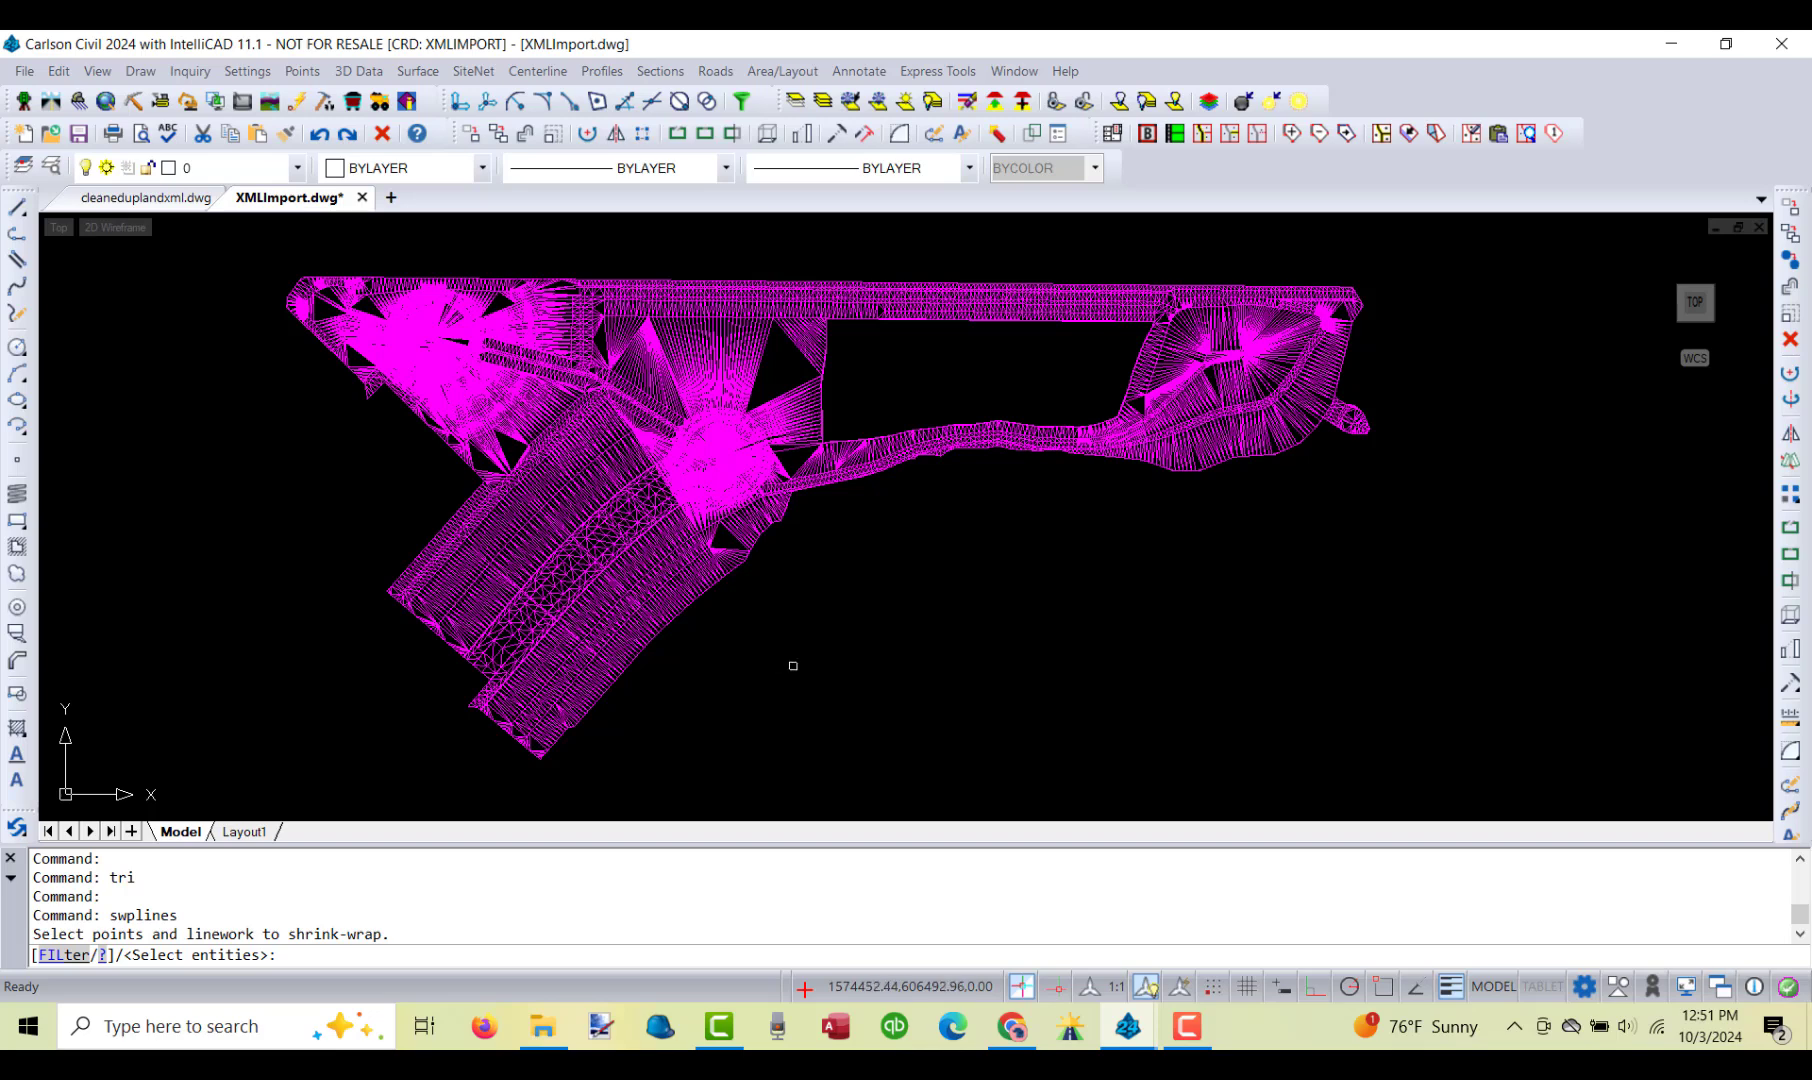
{"action": "left_click", "coordinate": [1513, 787]}
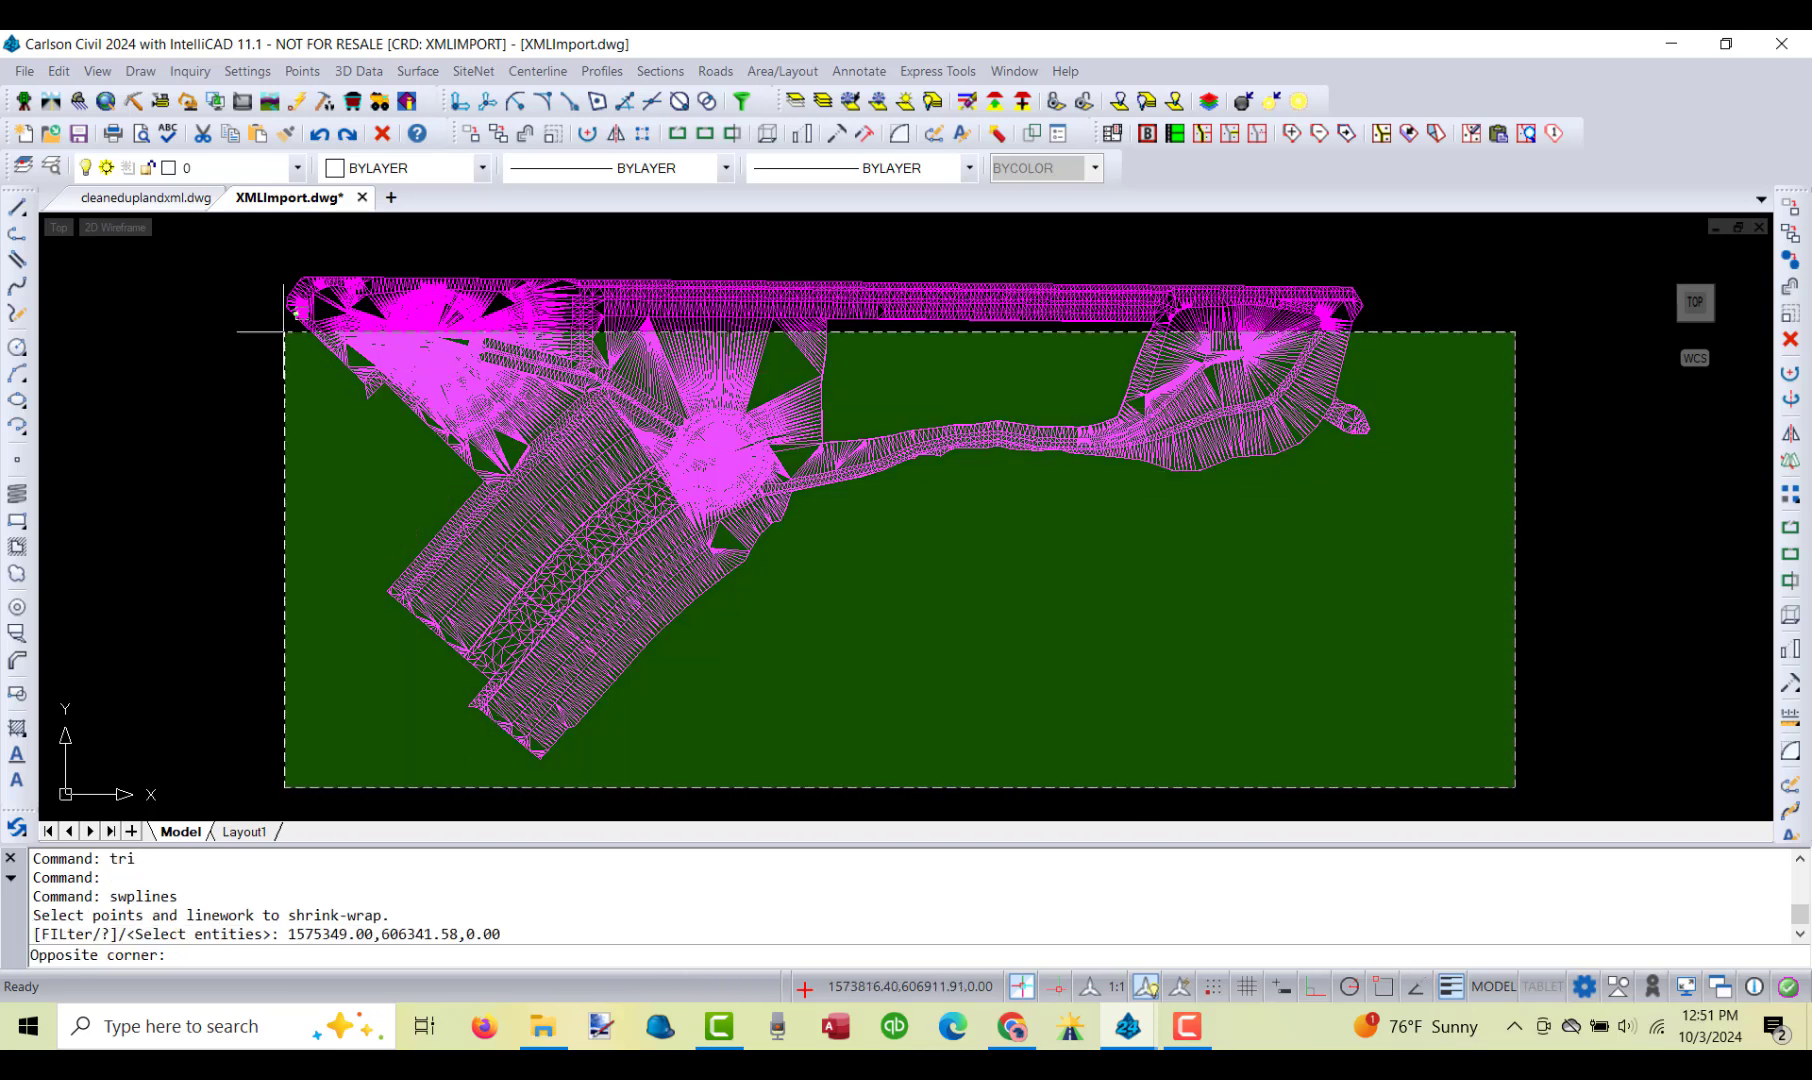
{"action": "left_click", "coordinate": [257, 256]}
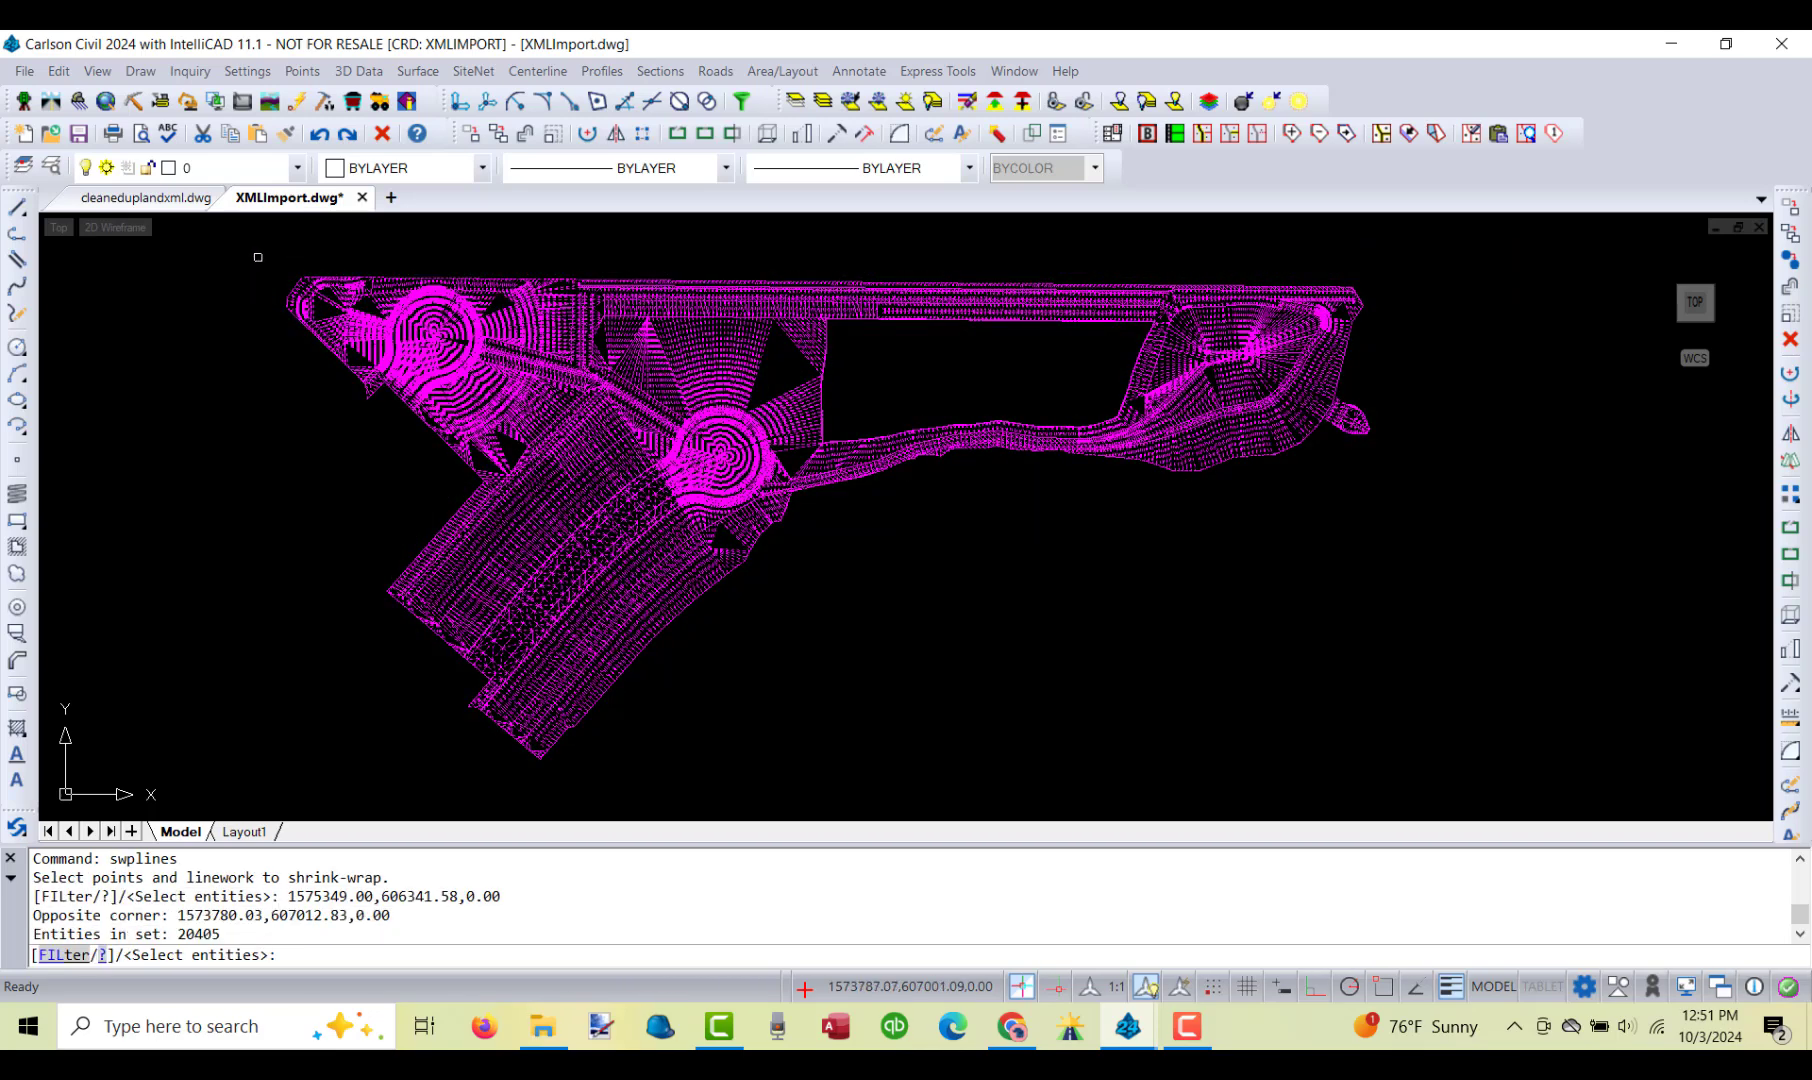
{"action": "key", "text": "Return"}
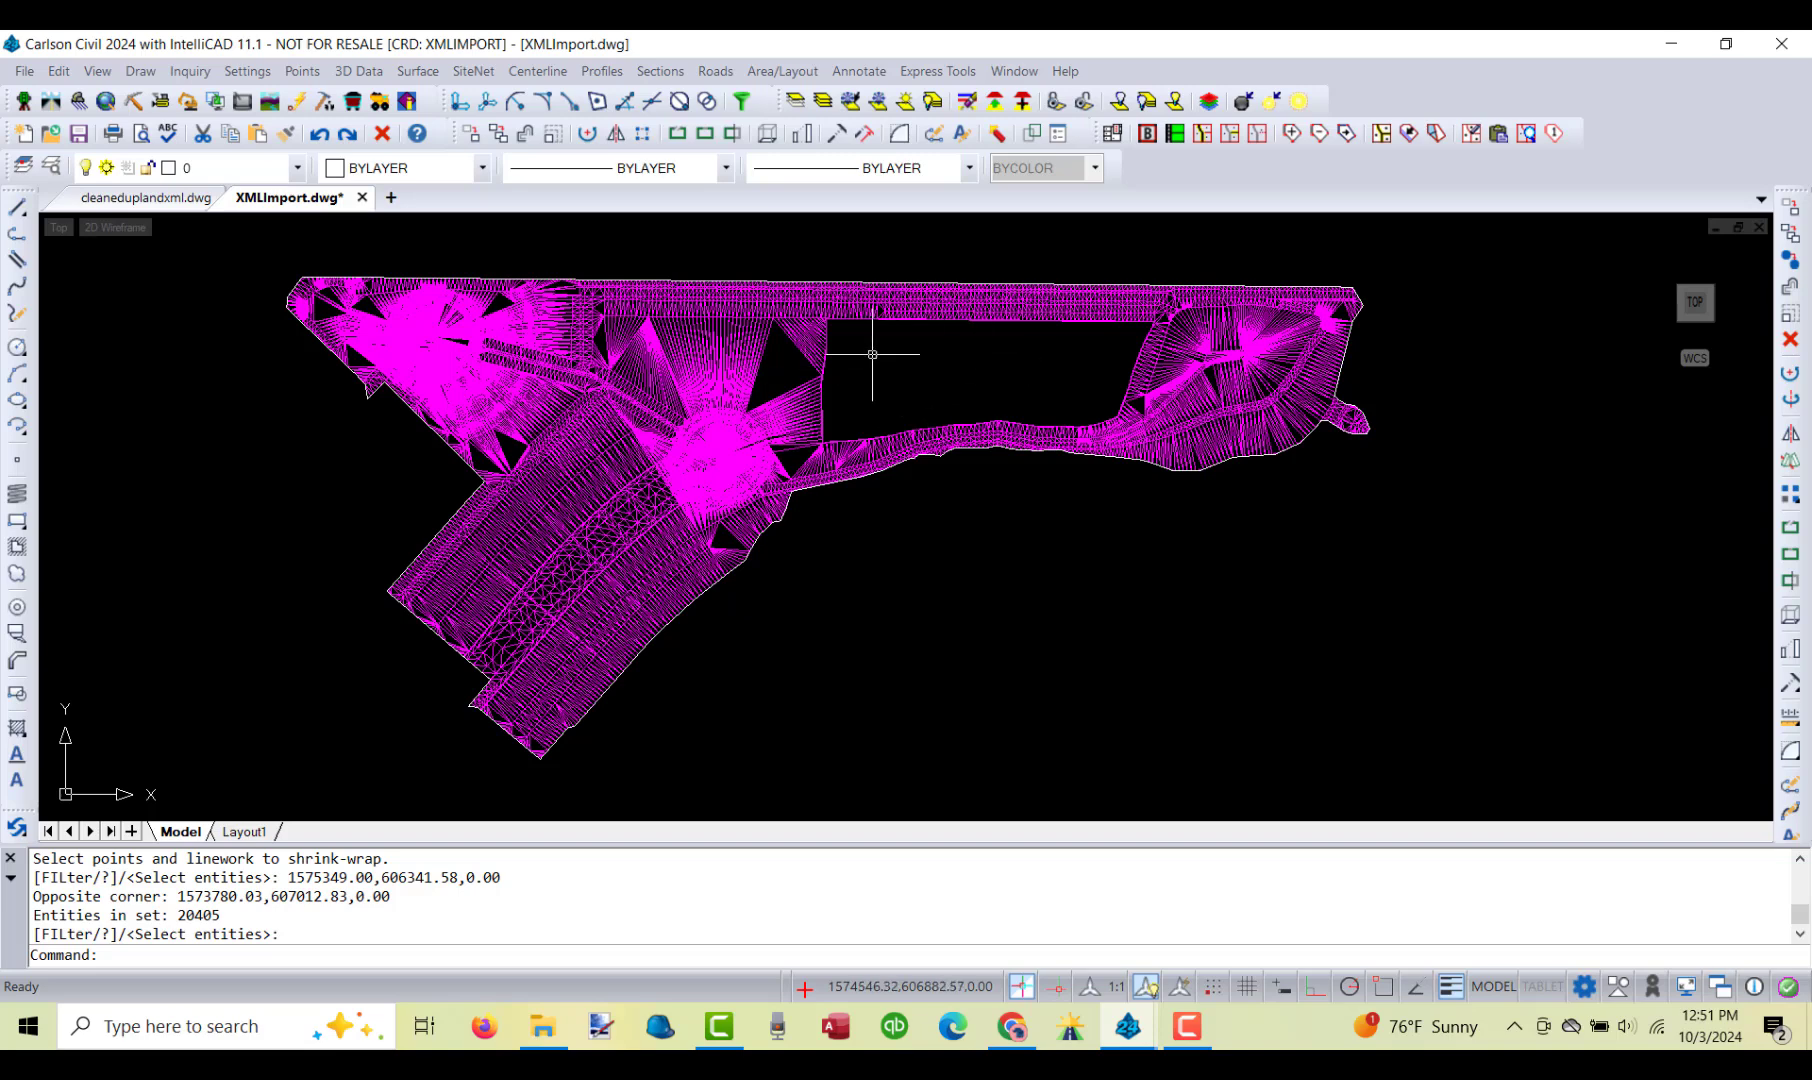
- Create a 2D boundary polyline on layer BOUNDARY around the large interior void by picking inside it, with snap tolerance 0.0001
{"action": "left_click", "coordinate": [138, 72]}
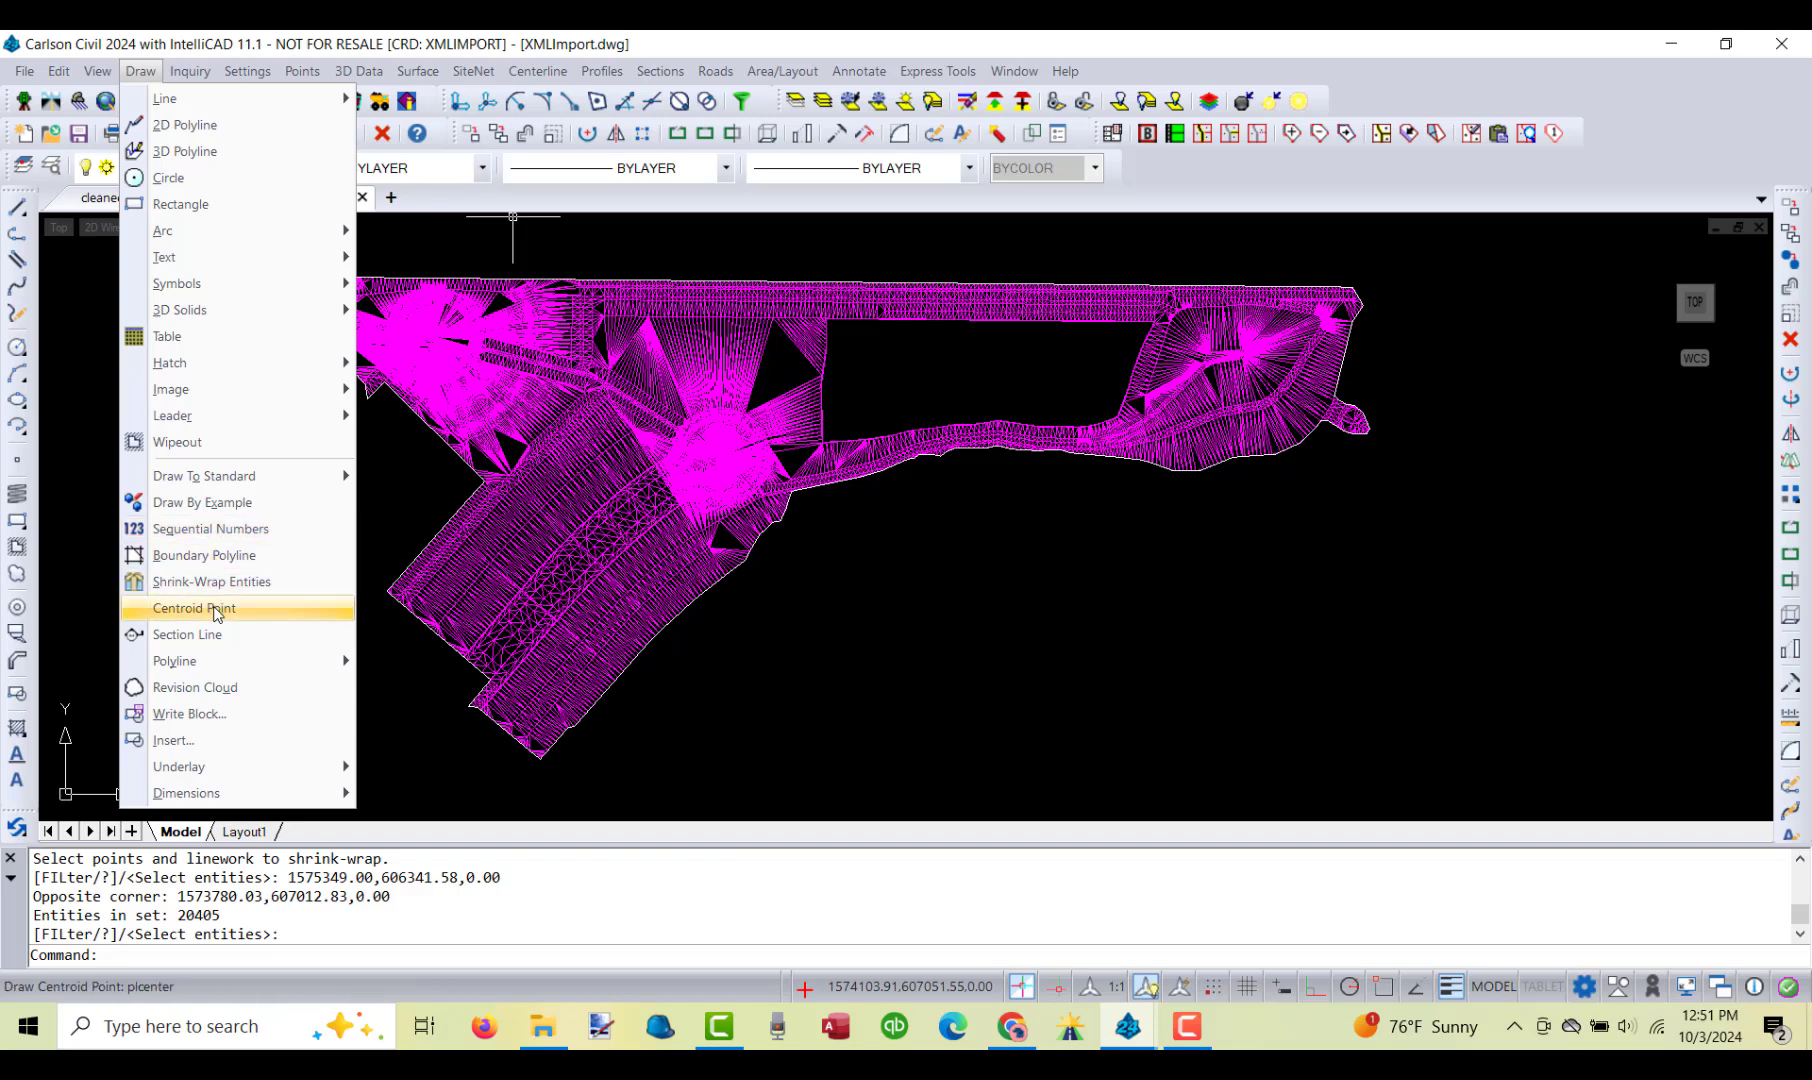
{"action": "left_click", "coordinate": [219, 558]}
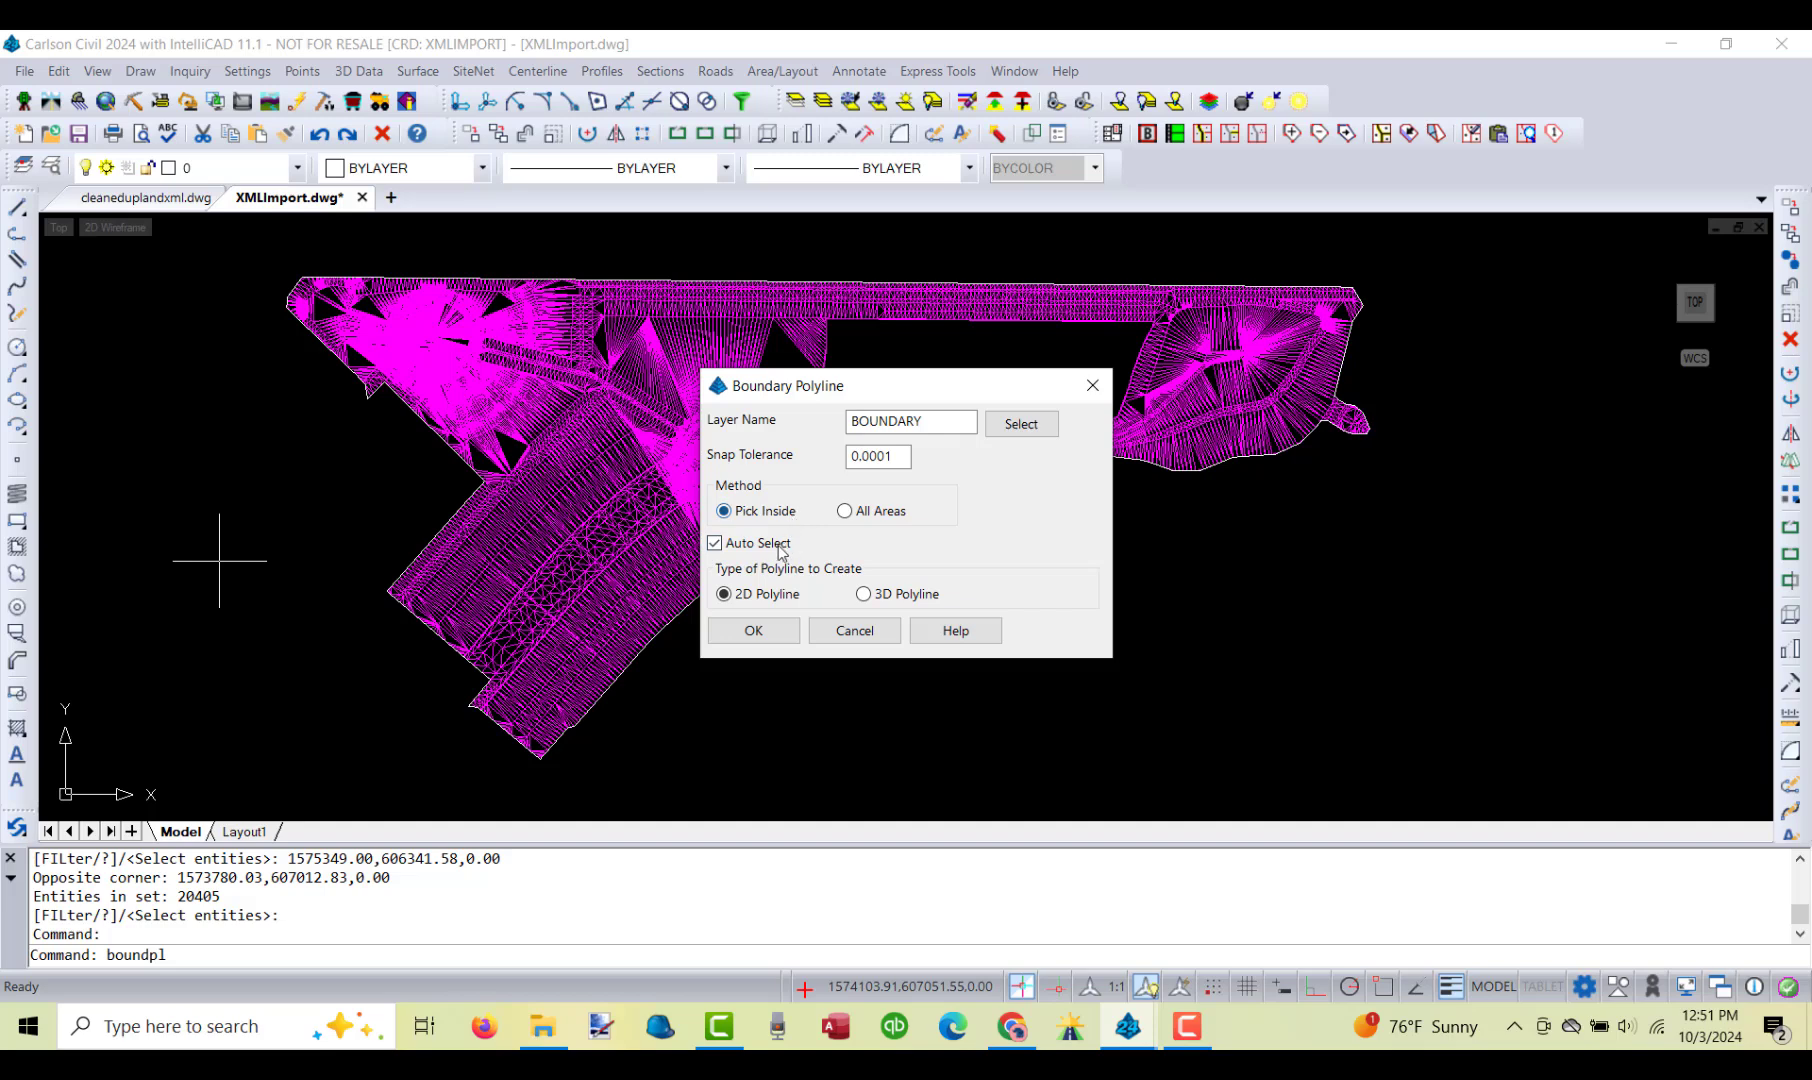
{"action": "left_click", "coordinate": [766, 633]}
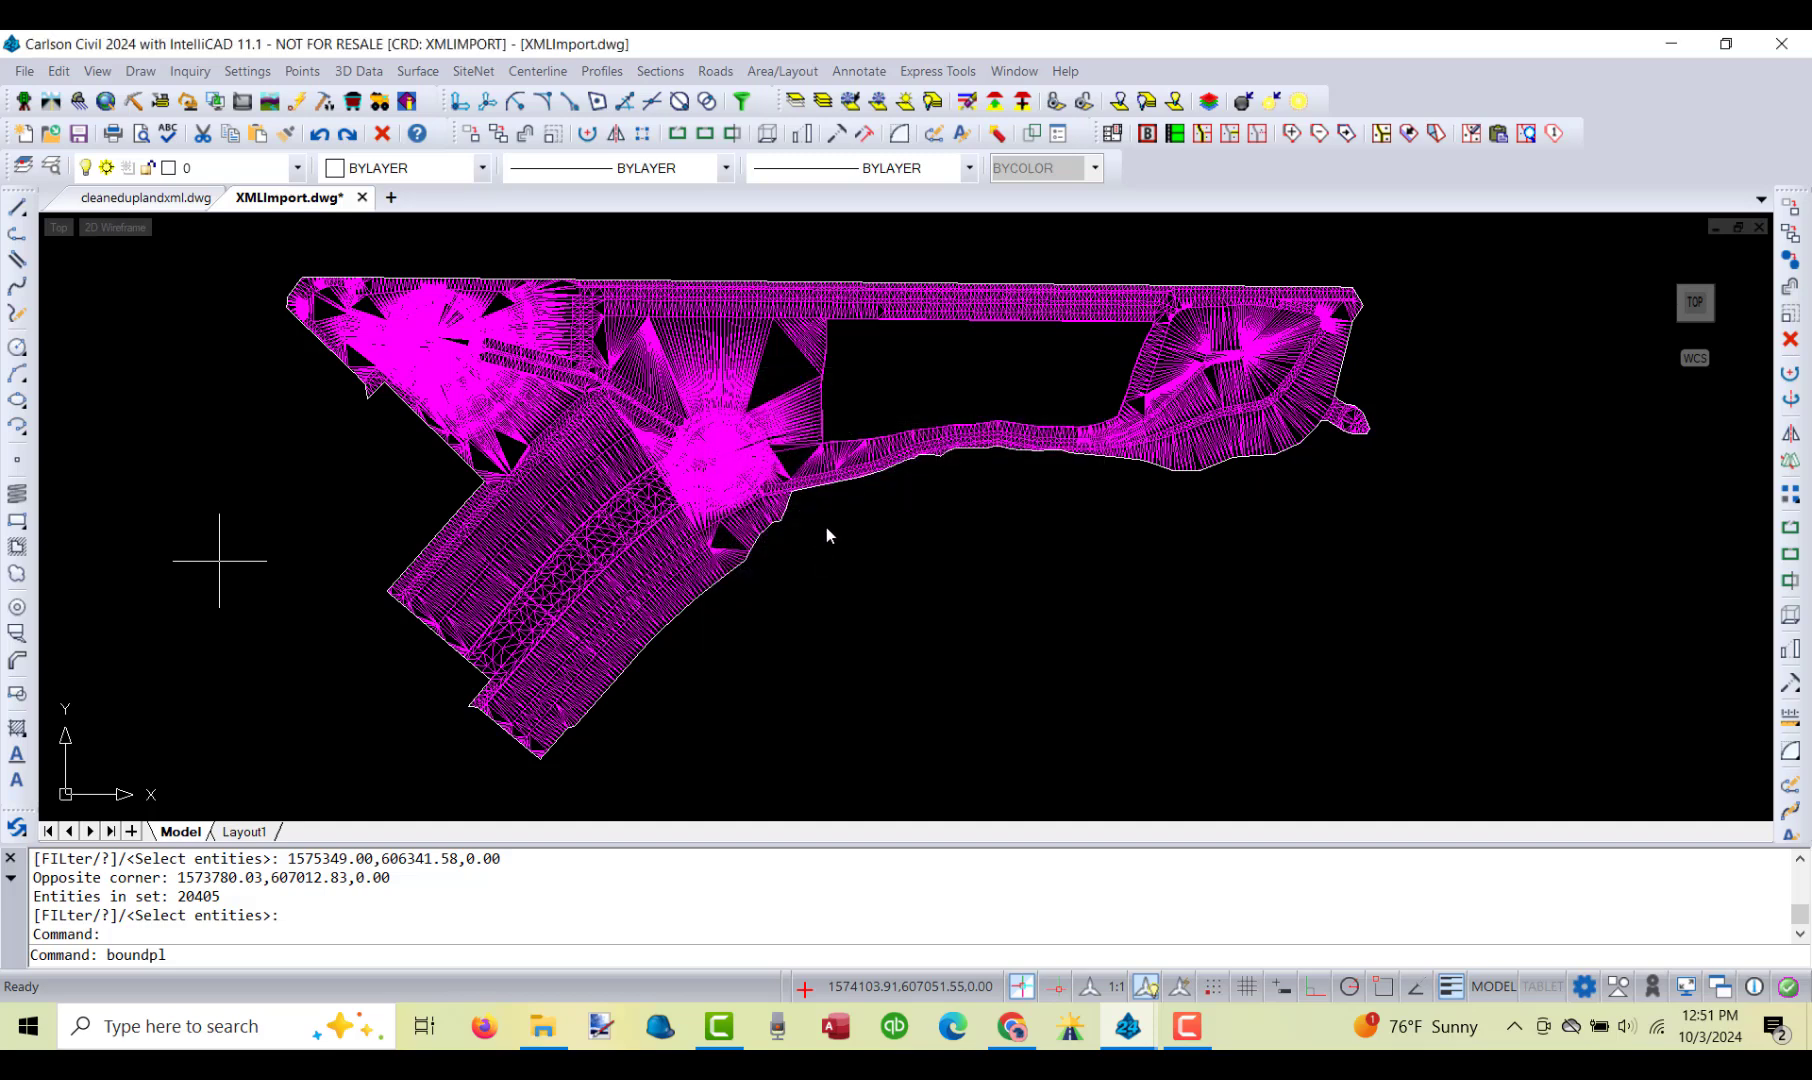
{"action": "left_click", "coordinate": [920, 368]}
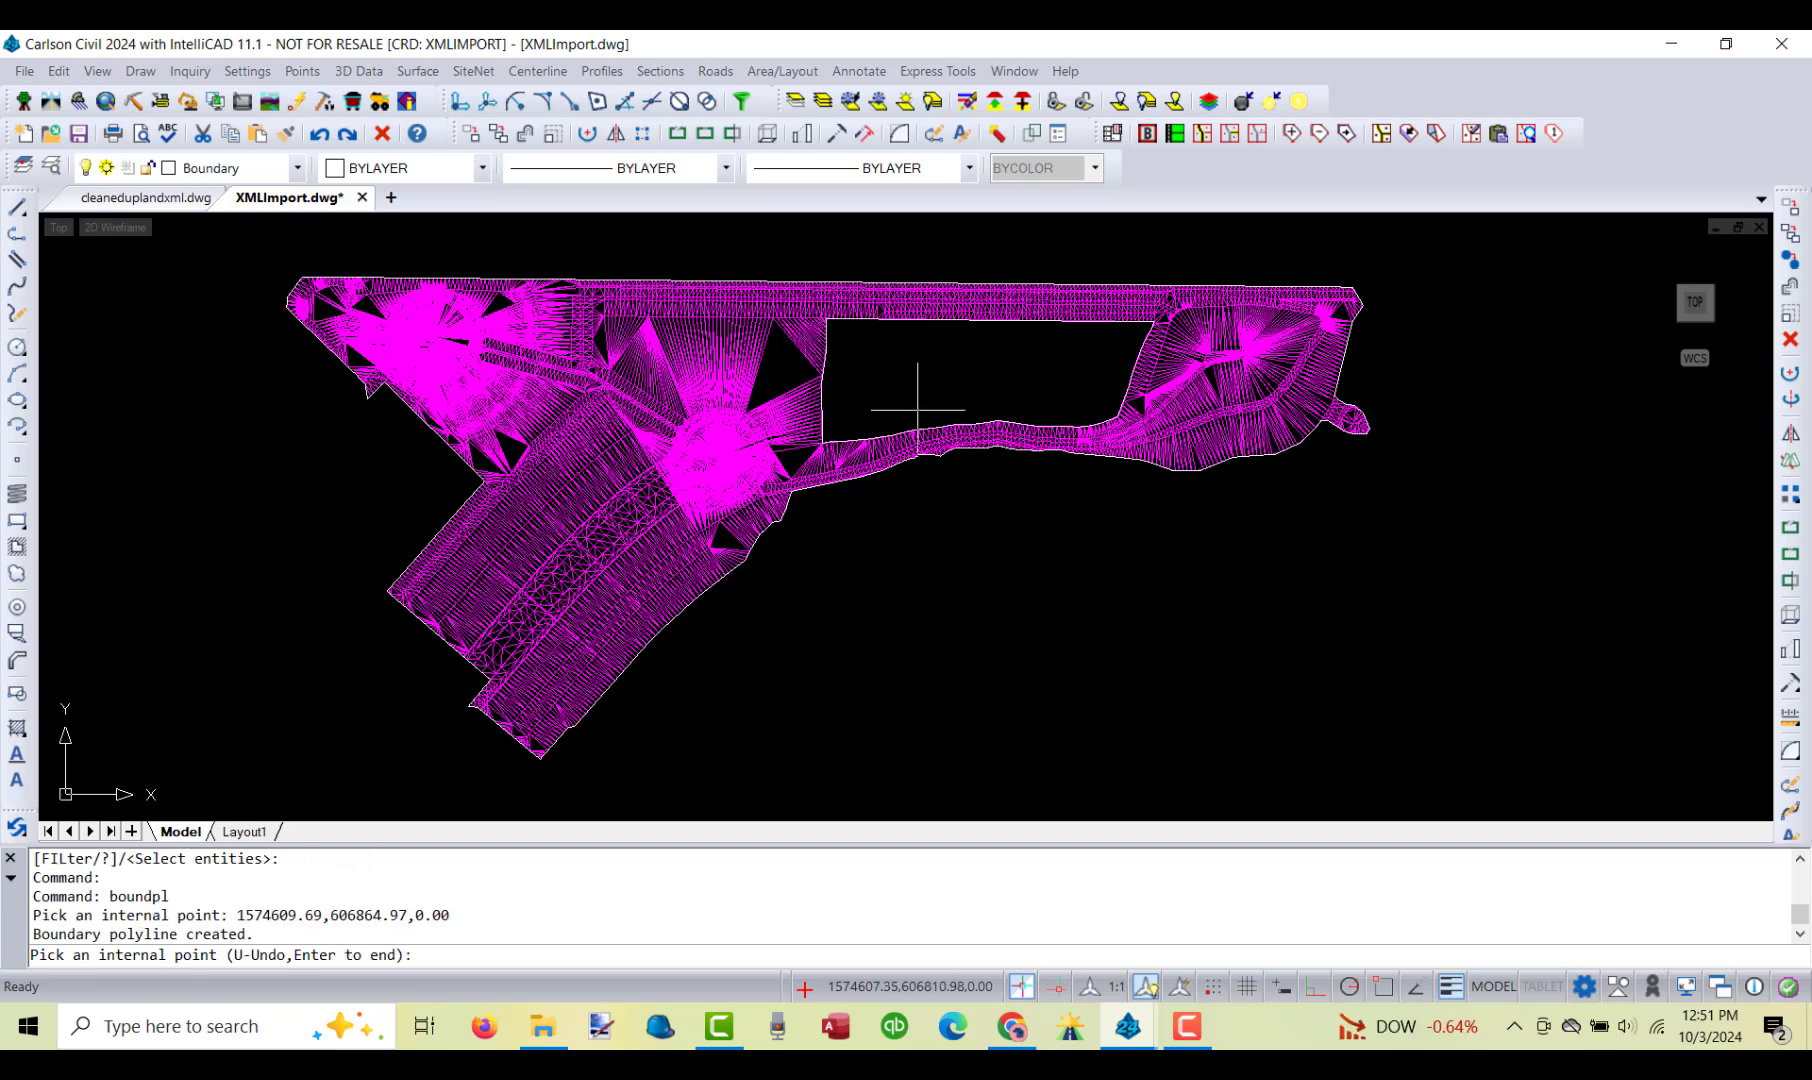
{"action": "key", "text": "Return"}
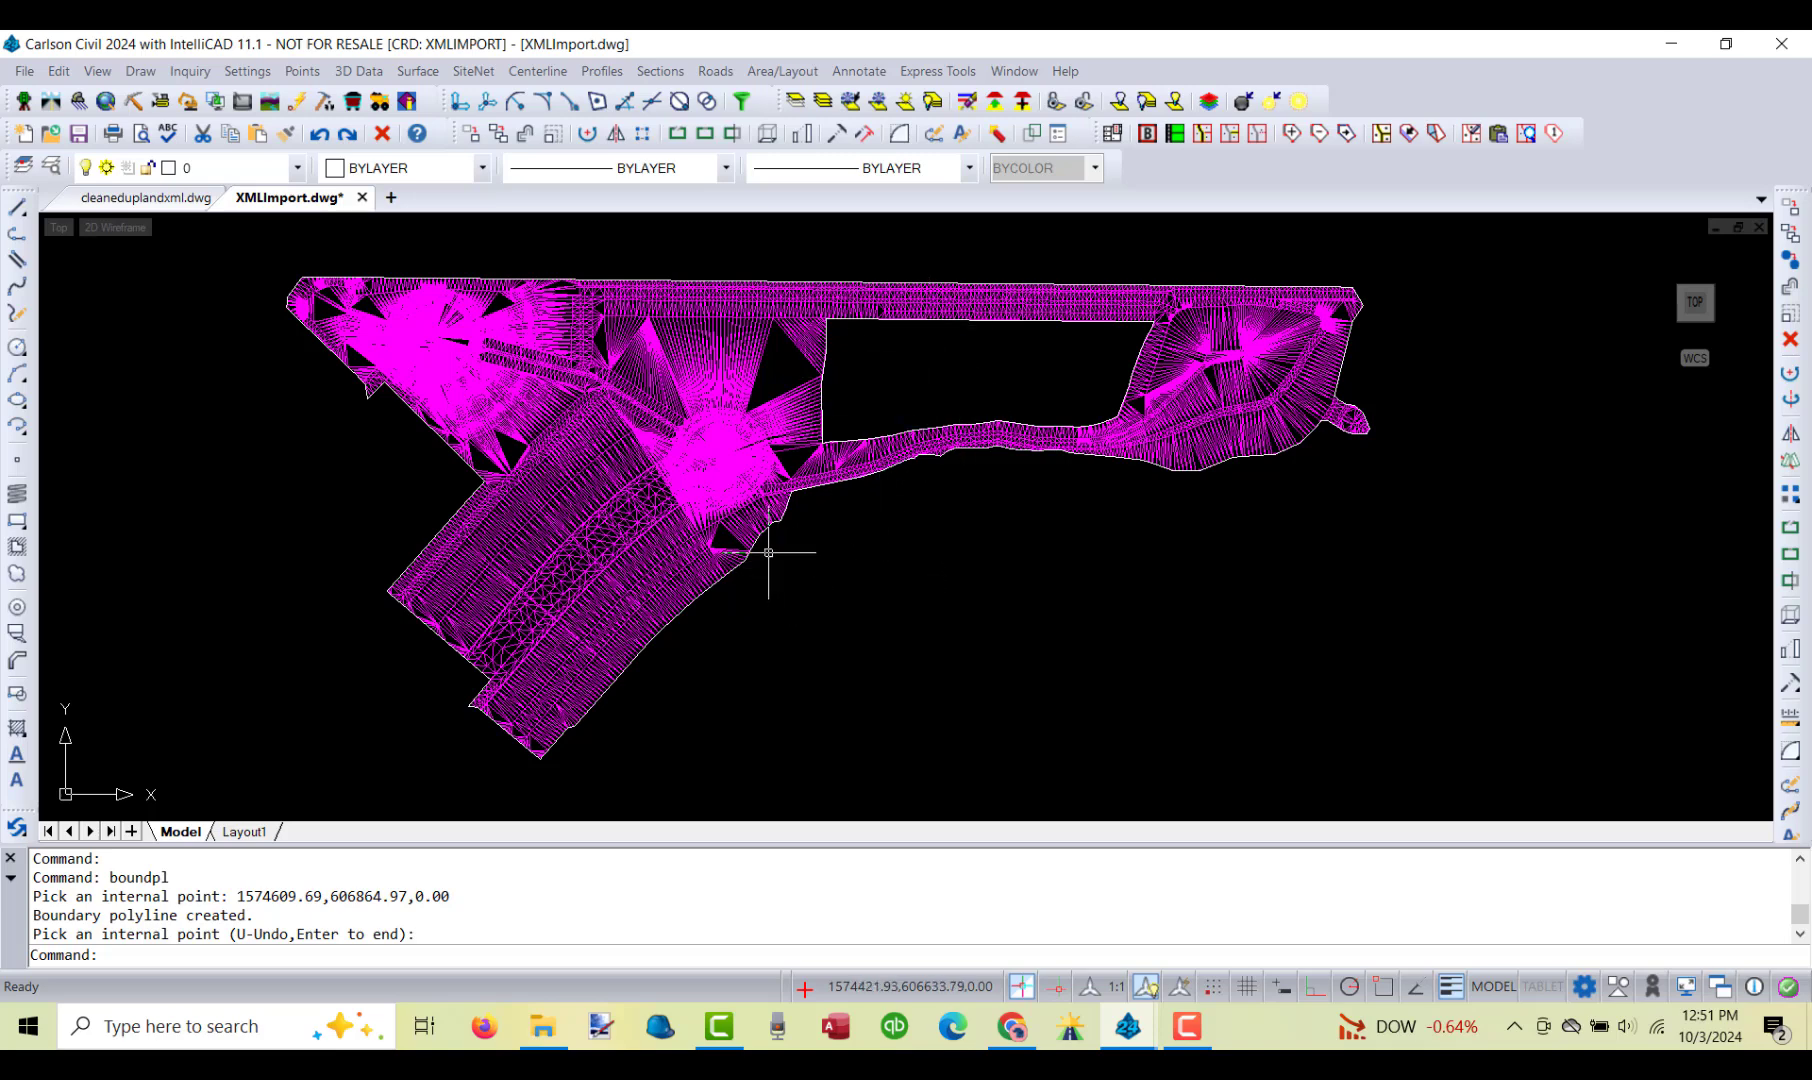
- Set up Triangulate & Contour to write NewSurface.tin without contours, using inclusion/exclusion areas, Trim Edges At Boundary and Ignore Zero Elevations
{"action": "left_click", "coordinate": [438, 74]}
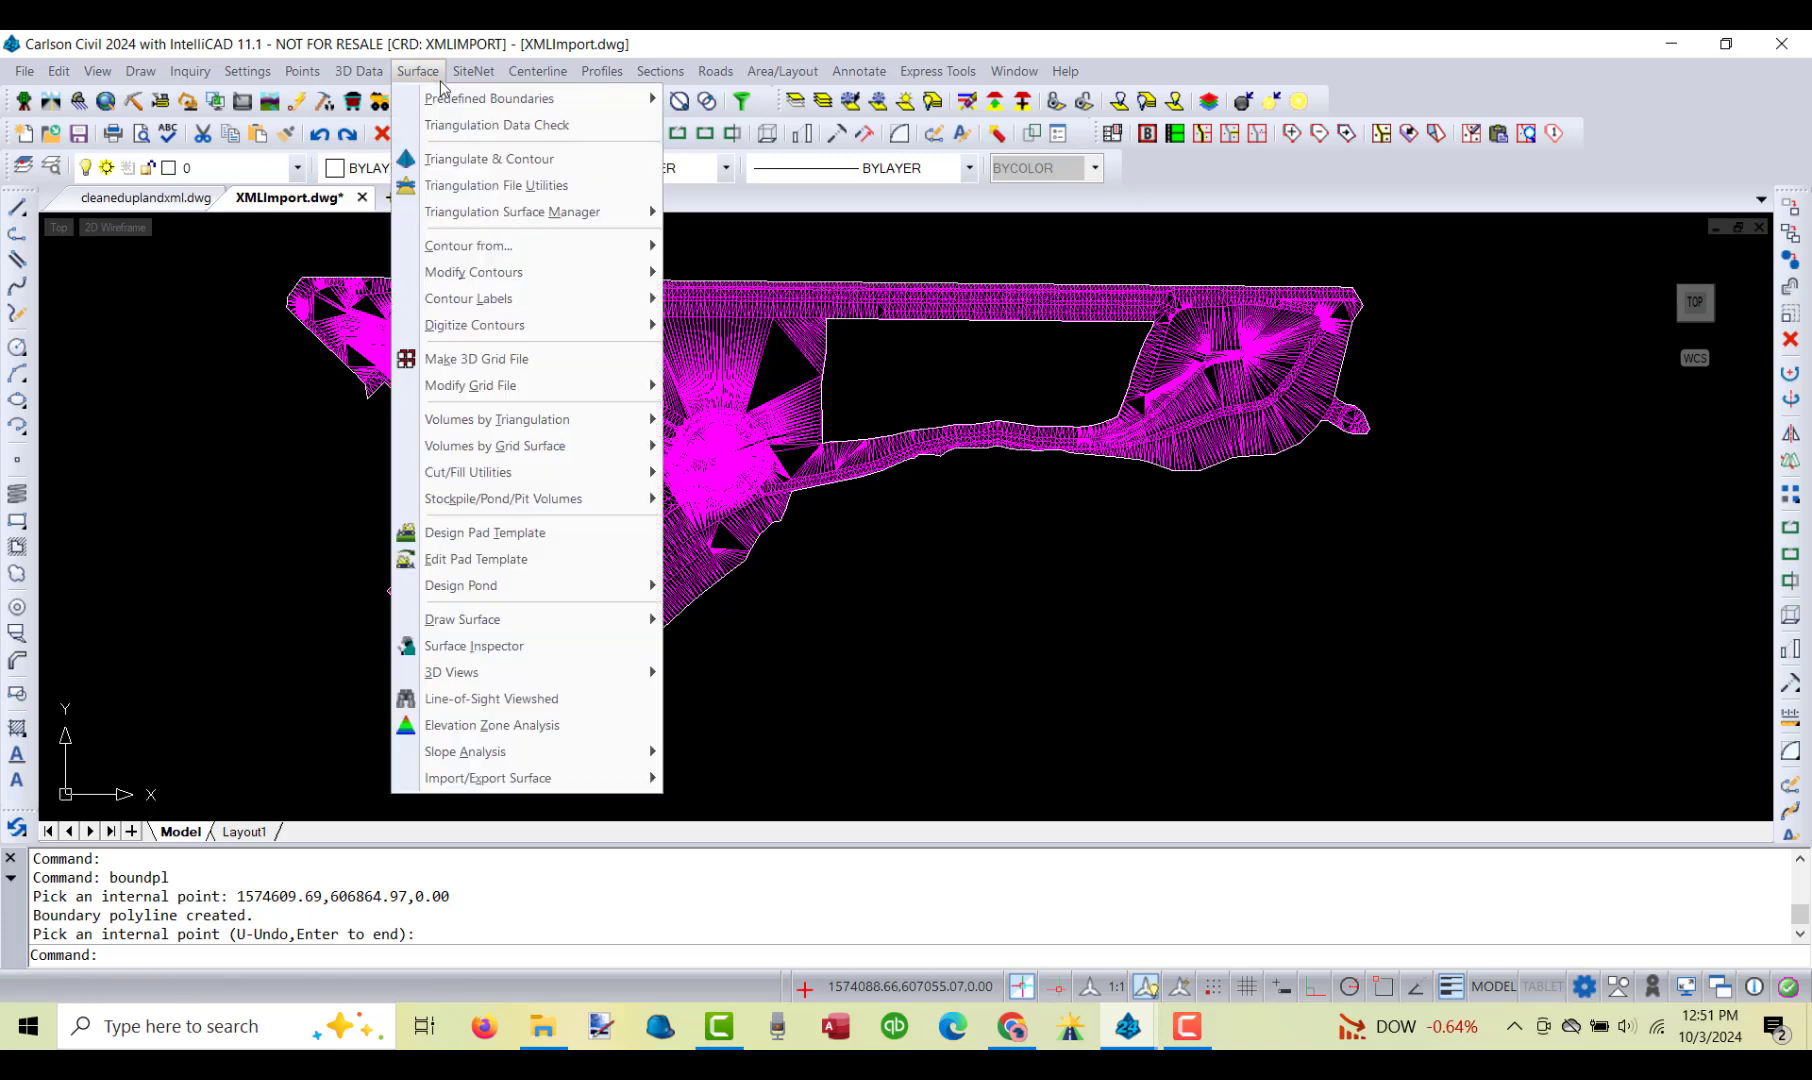
{"action": "left_click", "coordinate": [459, 166]}
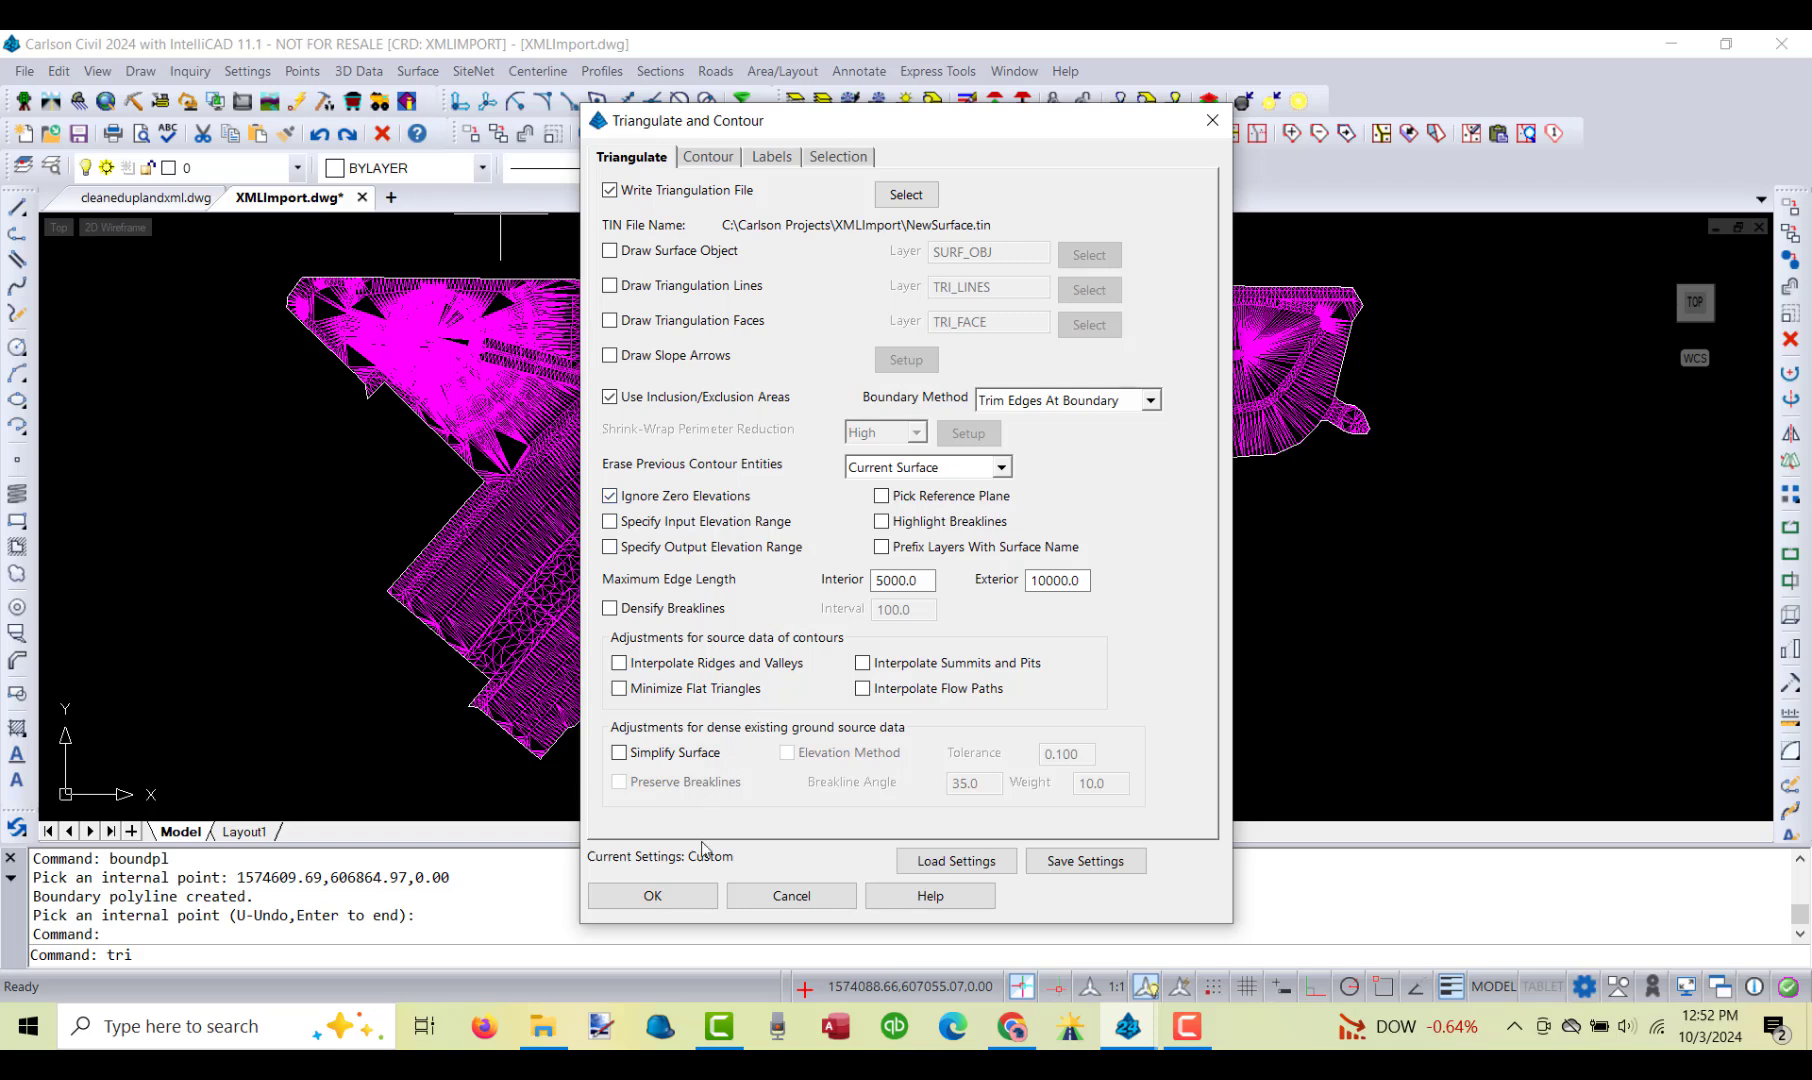
{"action": "left_click", "coordinate": [708, 156]}
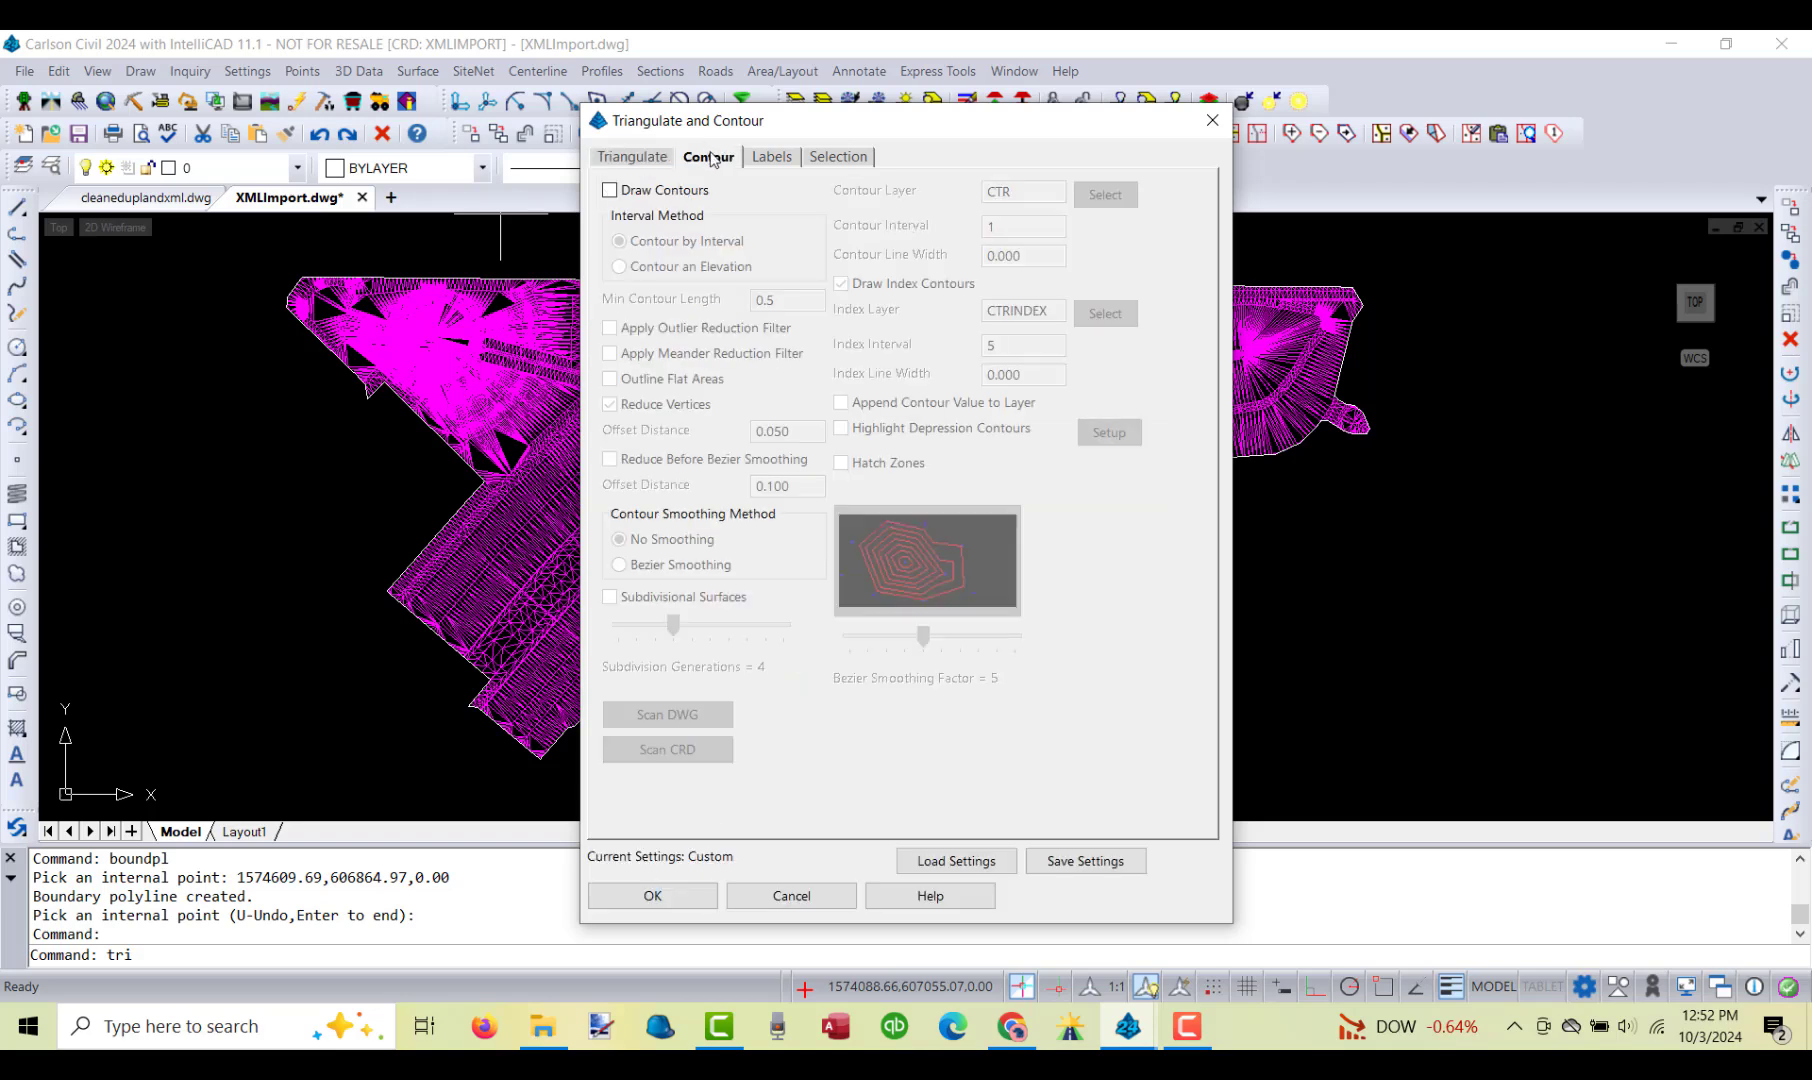
{"action": "left_click", "coordinate": [770, 157]}
{"action": "left_click", "coordinate": [820, 157]}
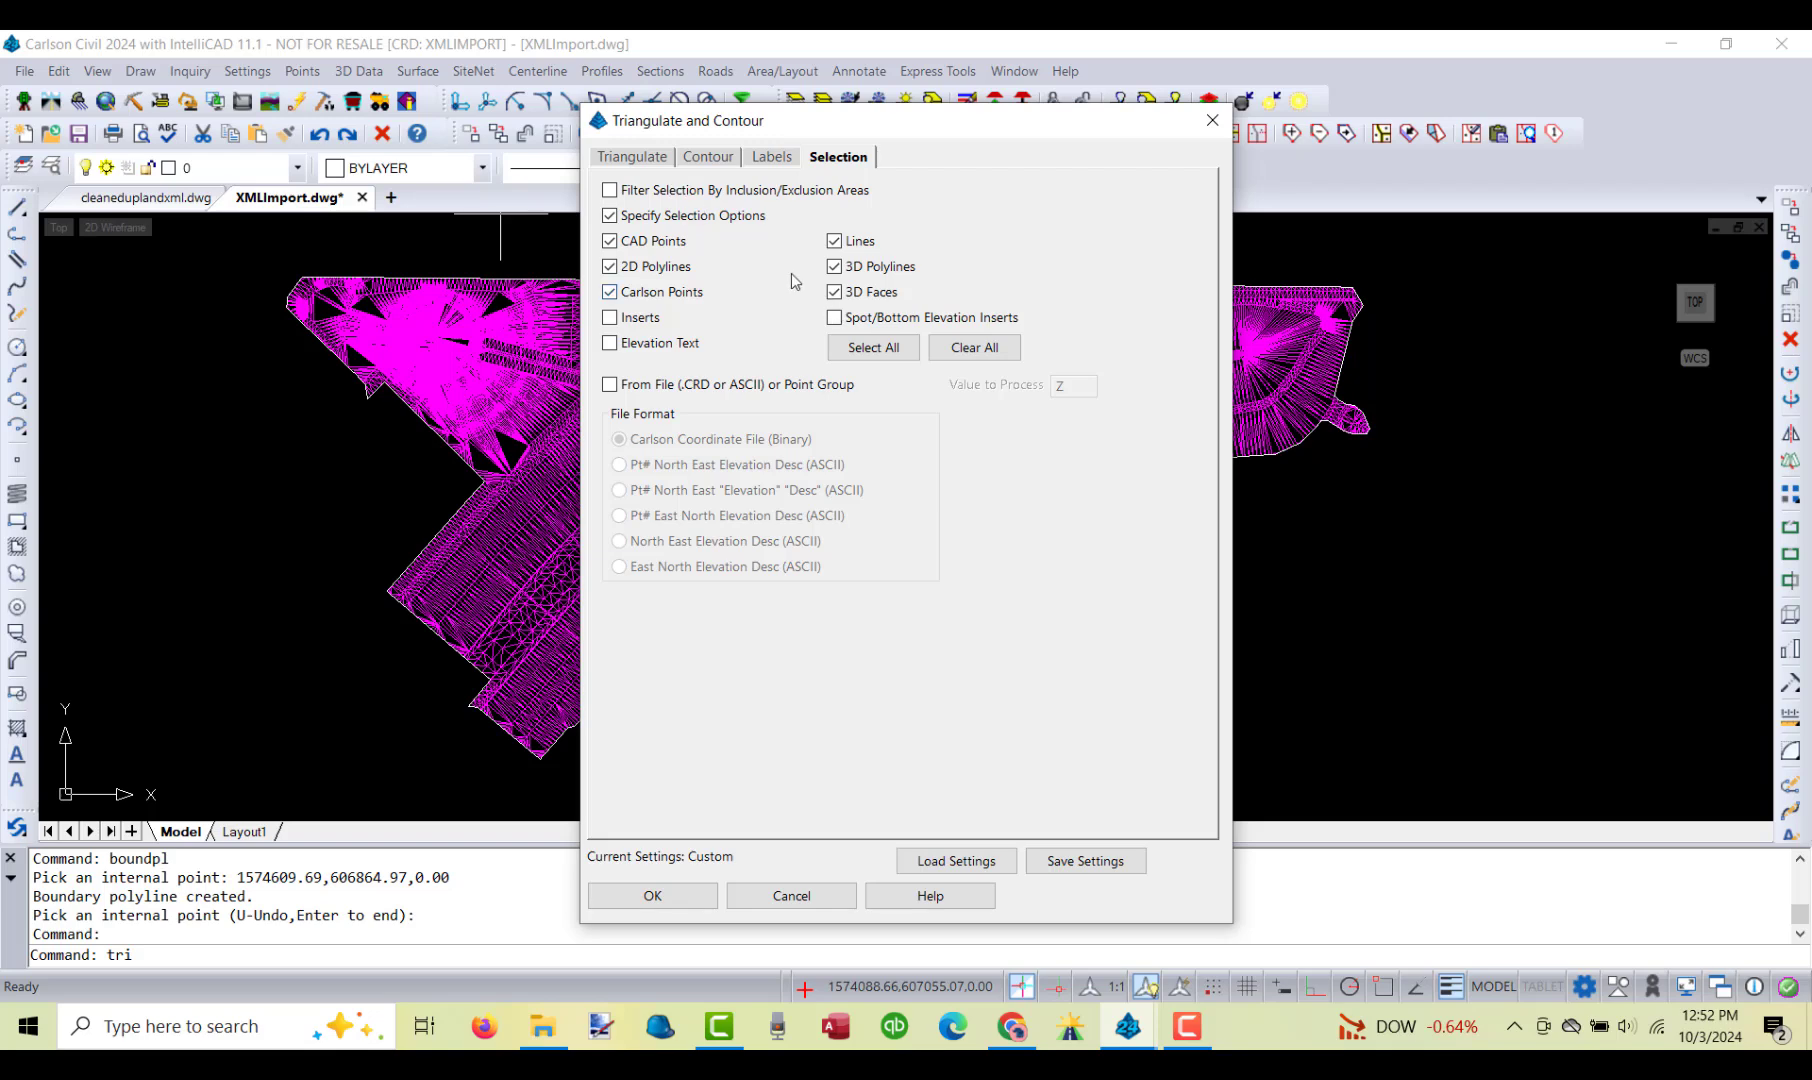
{"action": "left_click", "coordinate": [634, 156]}
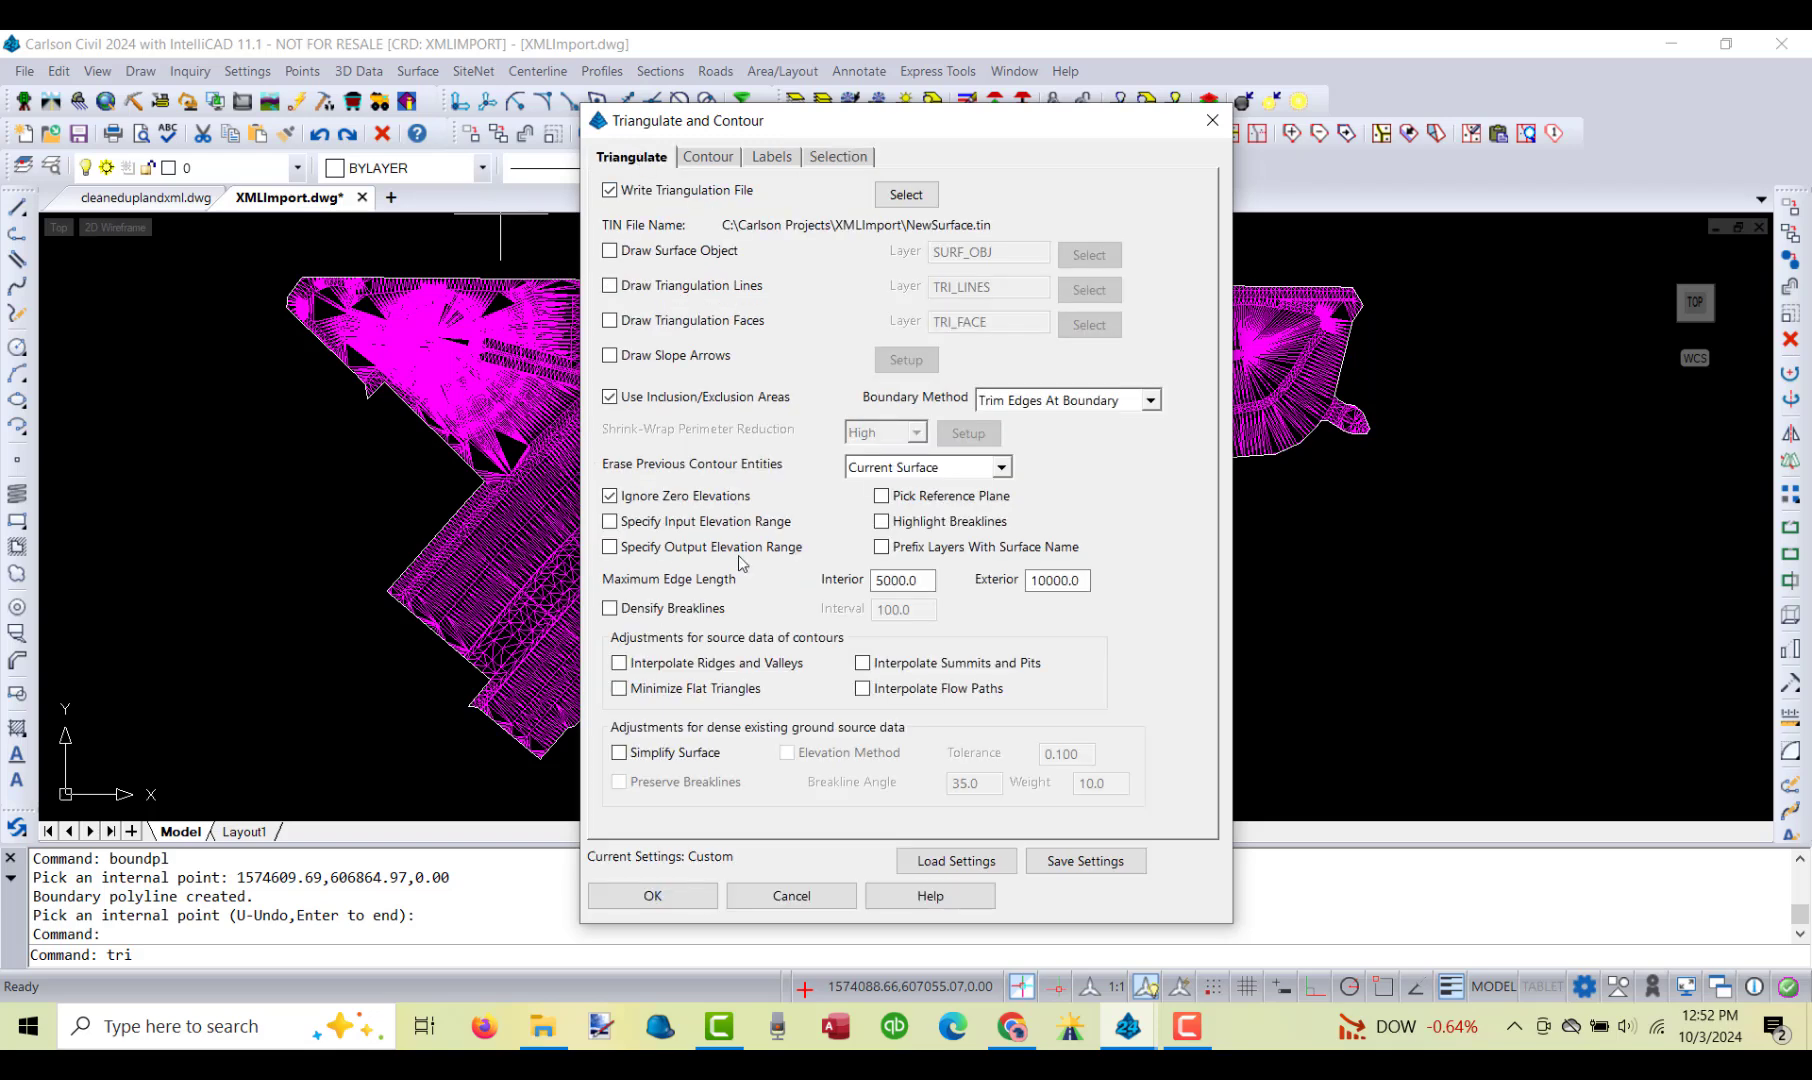
{"action": "left_click", "coordinate": [683, 899]}
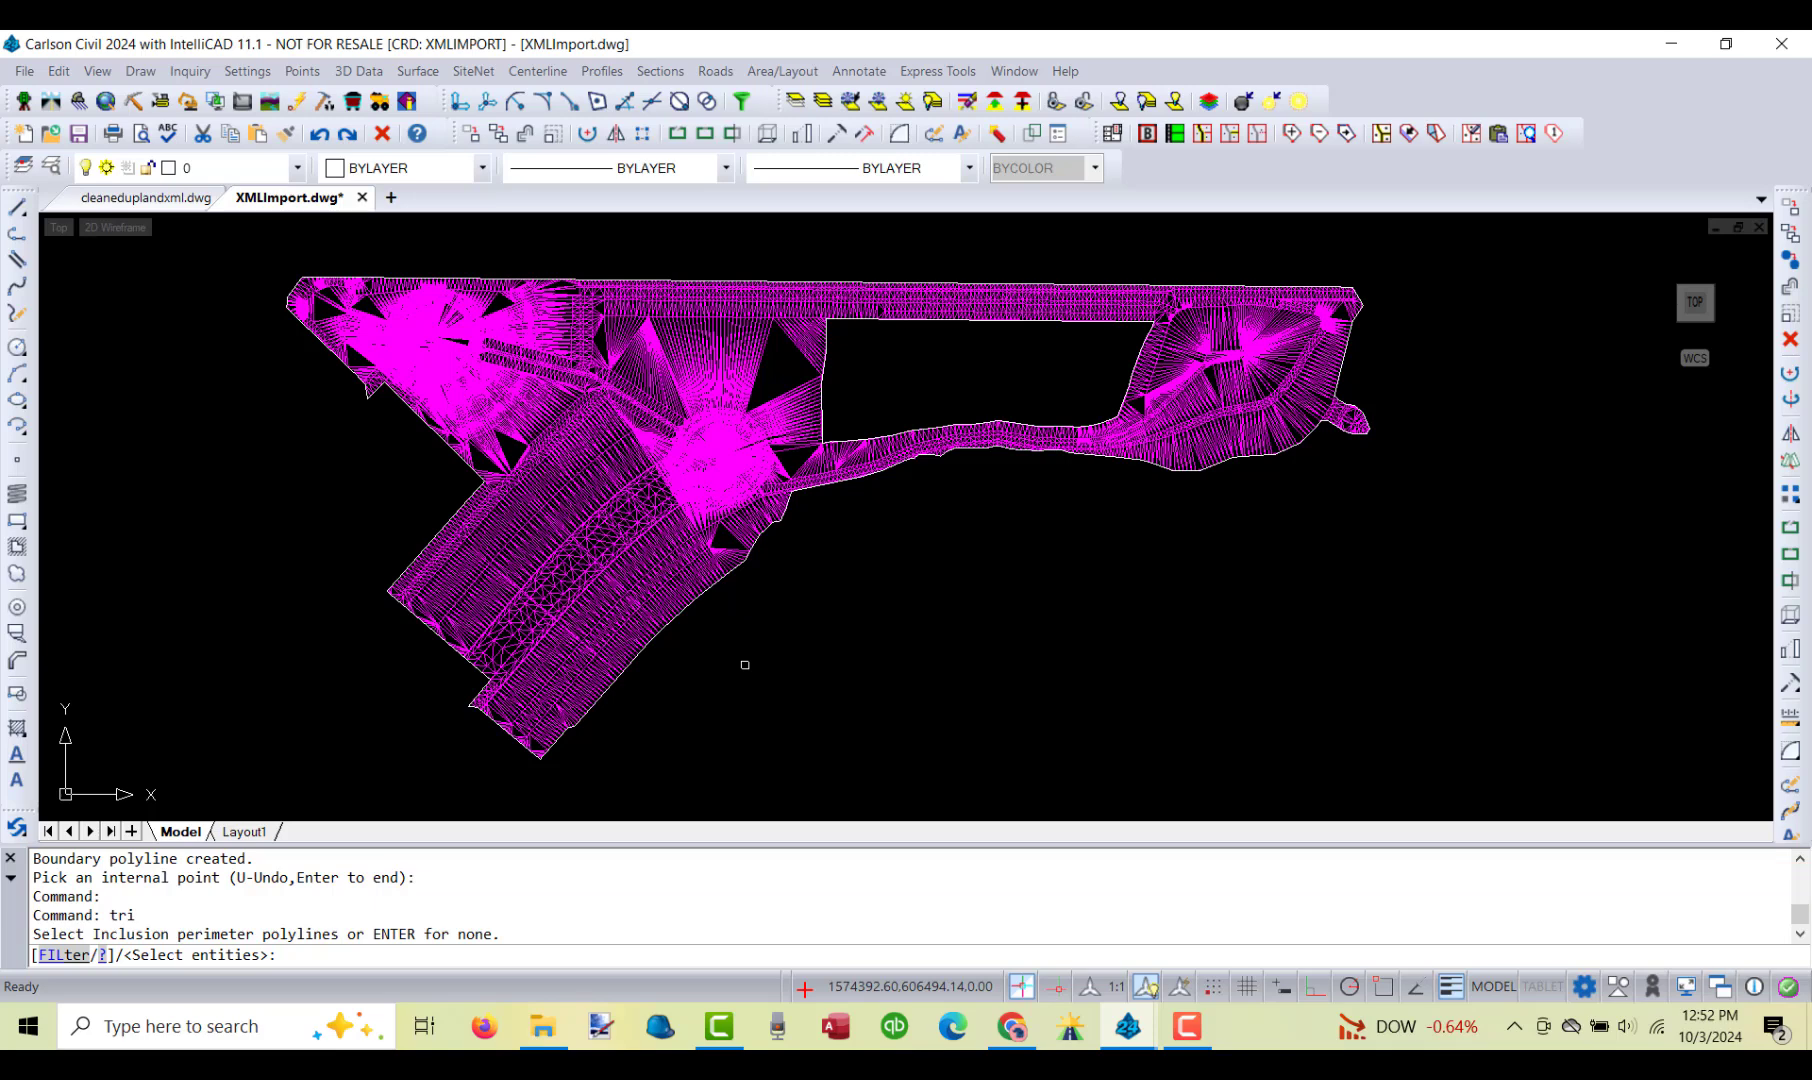
- Assign the outer shrink-wrap polyline as the inclusion perimeter and the interior void polyline as the exclusion perimeter
{"action": "left_click", "coordinate": [693, 605]}
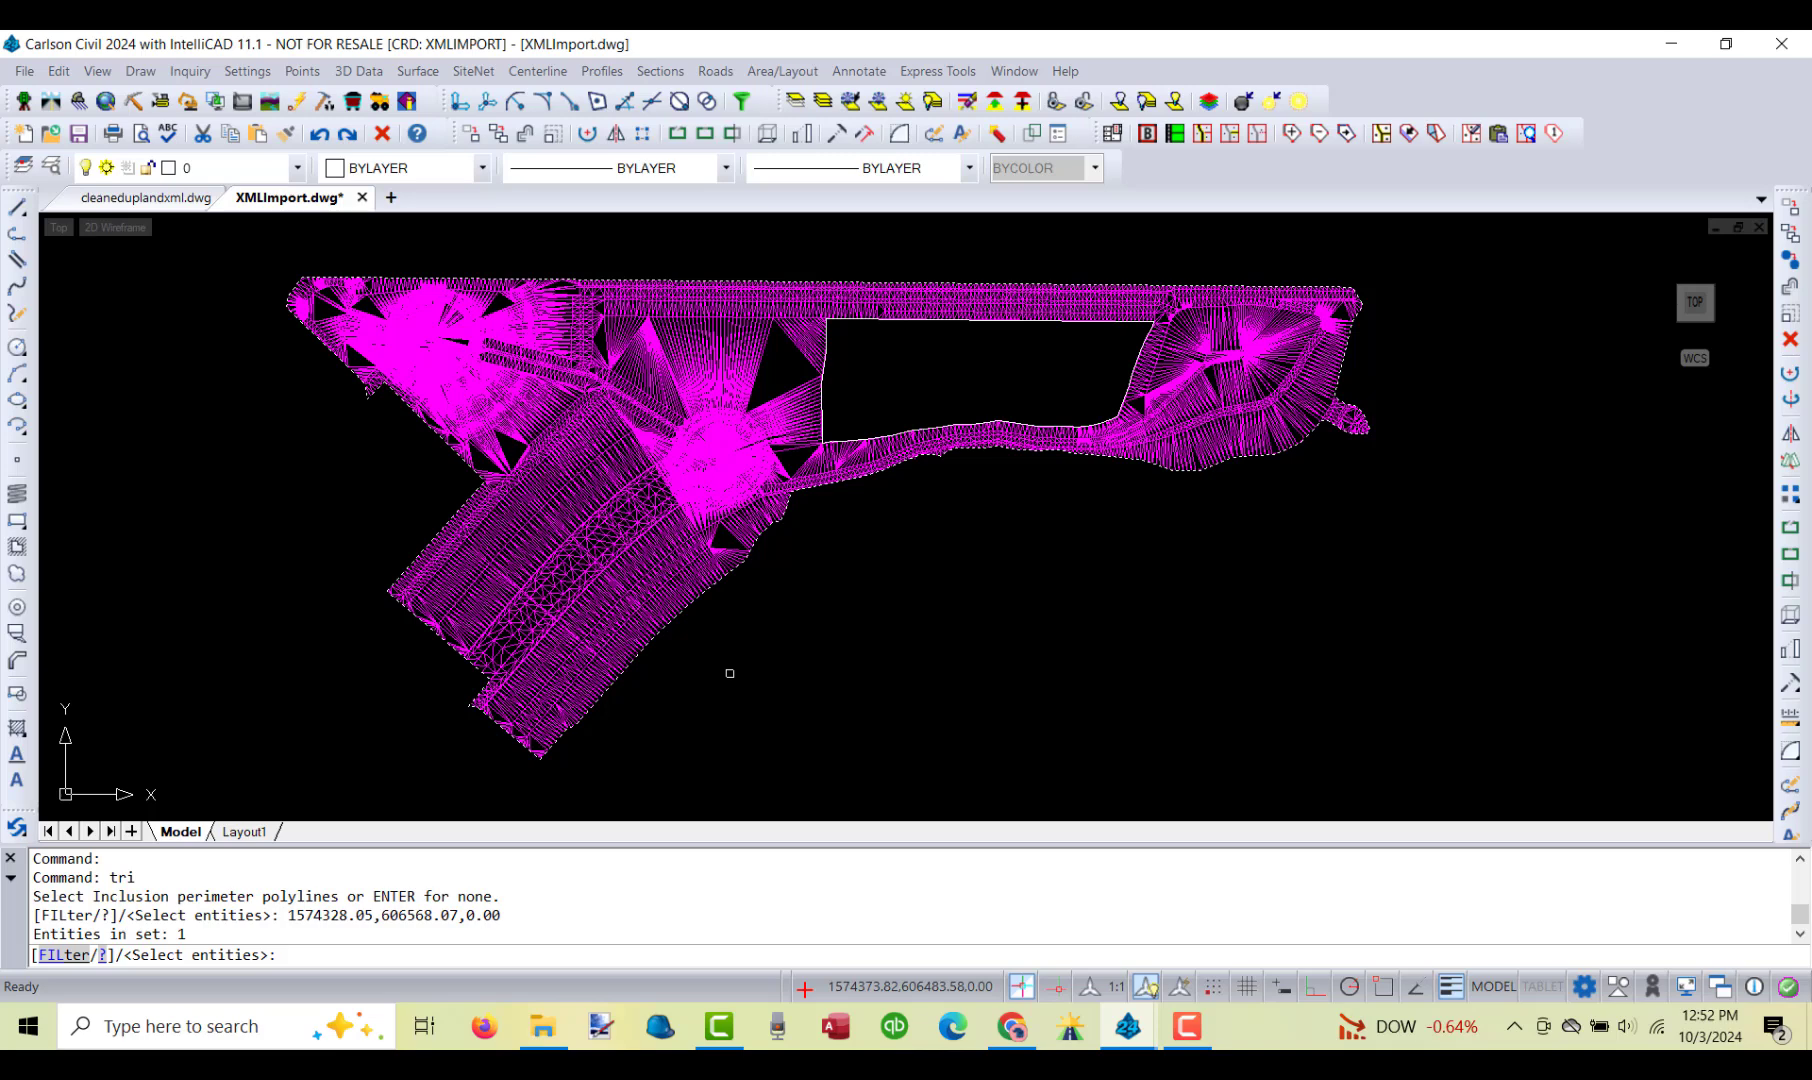
{"action": "key", "text": "Return"}
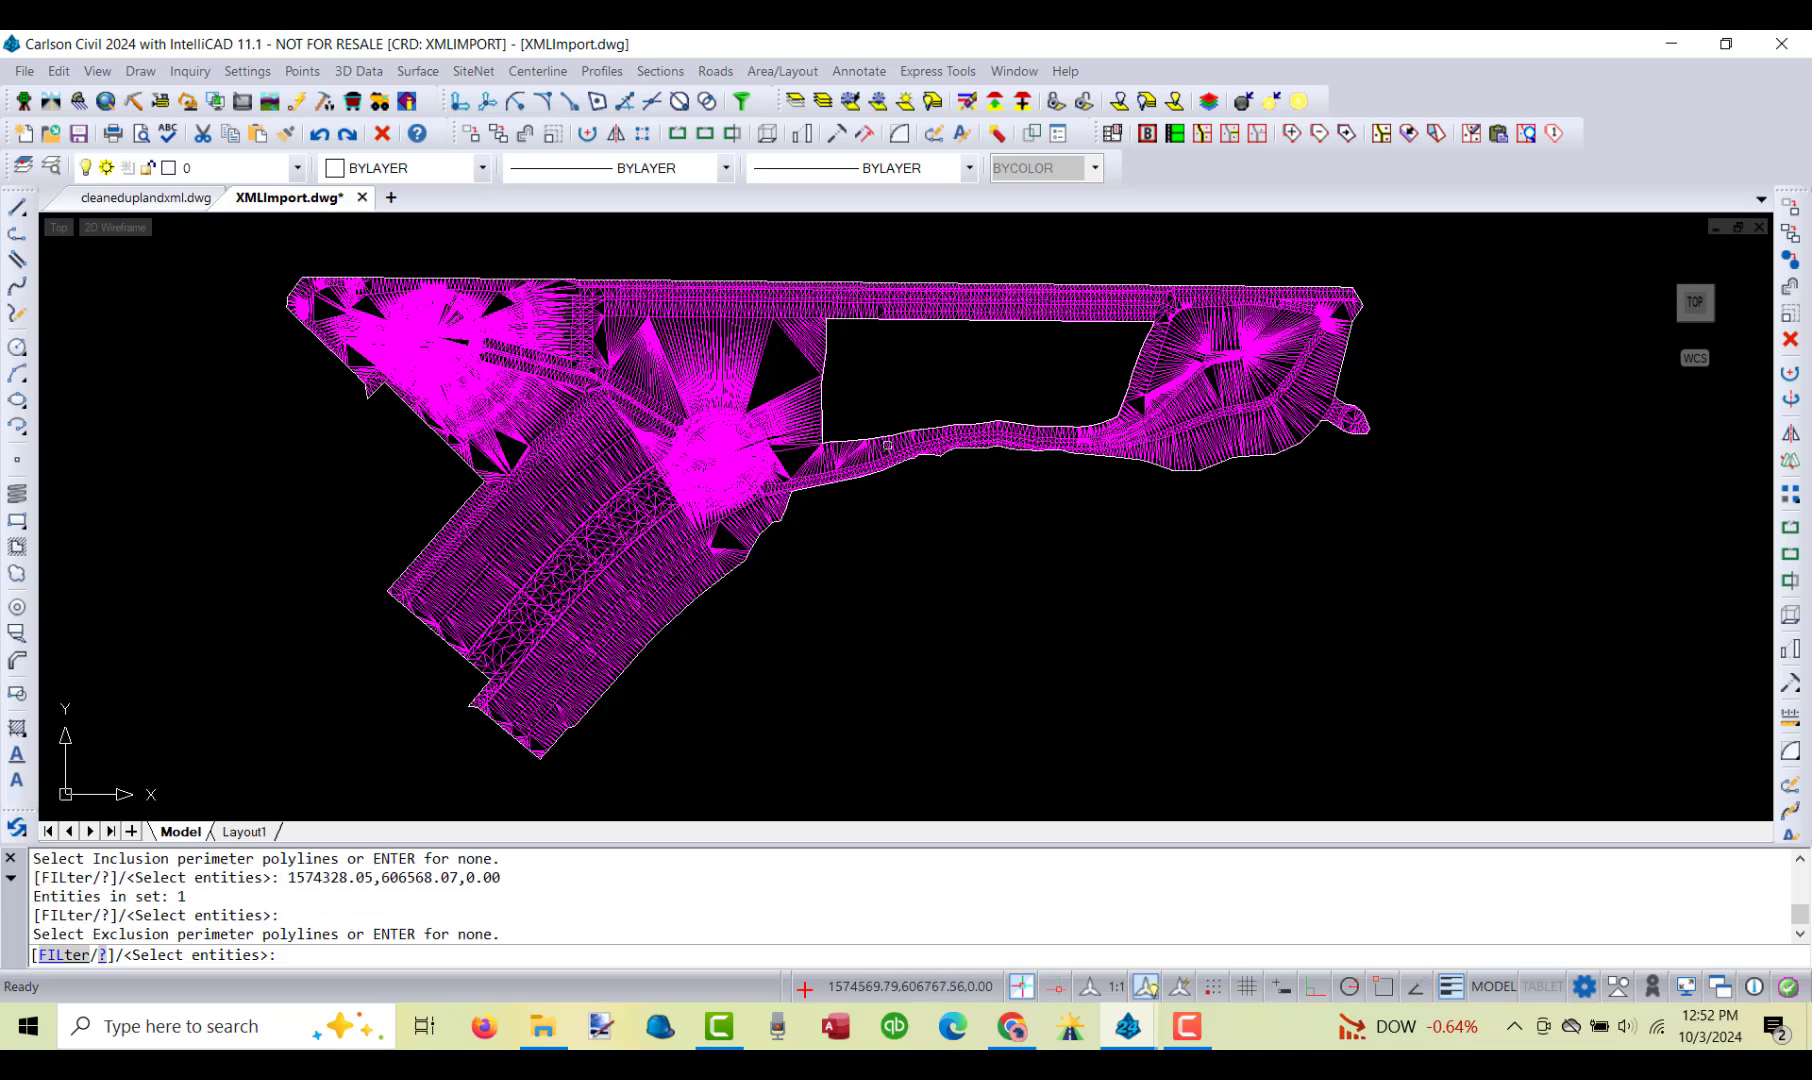
{"action": "left_click", "coordinate": [888, 434]}
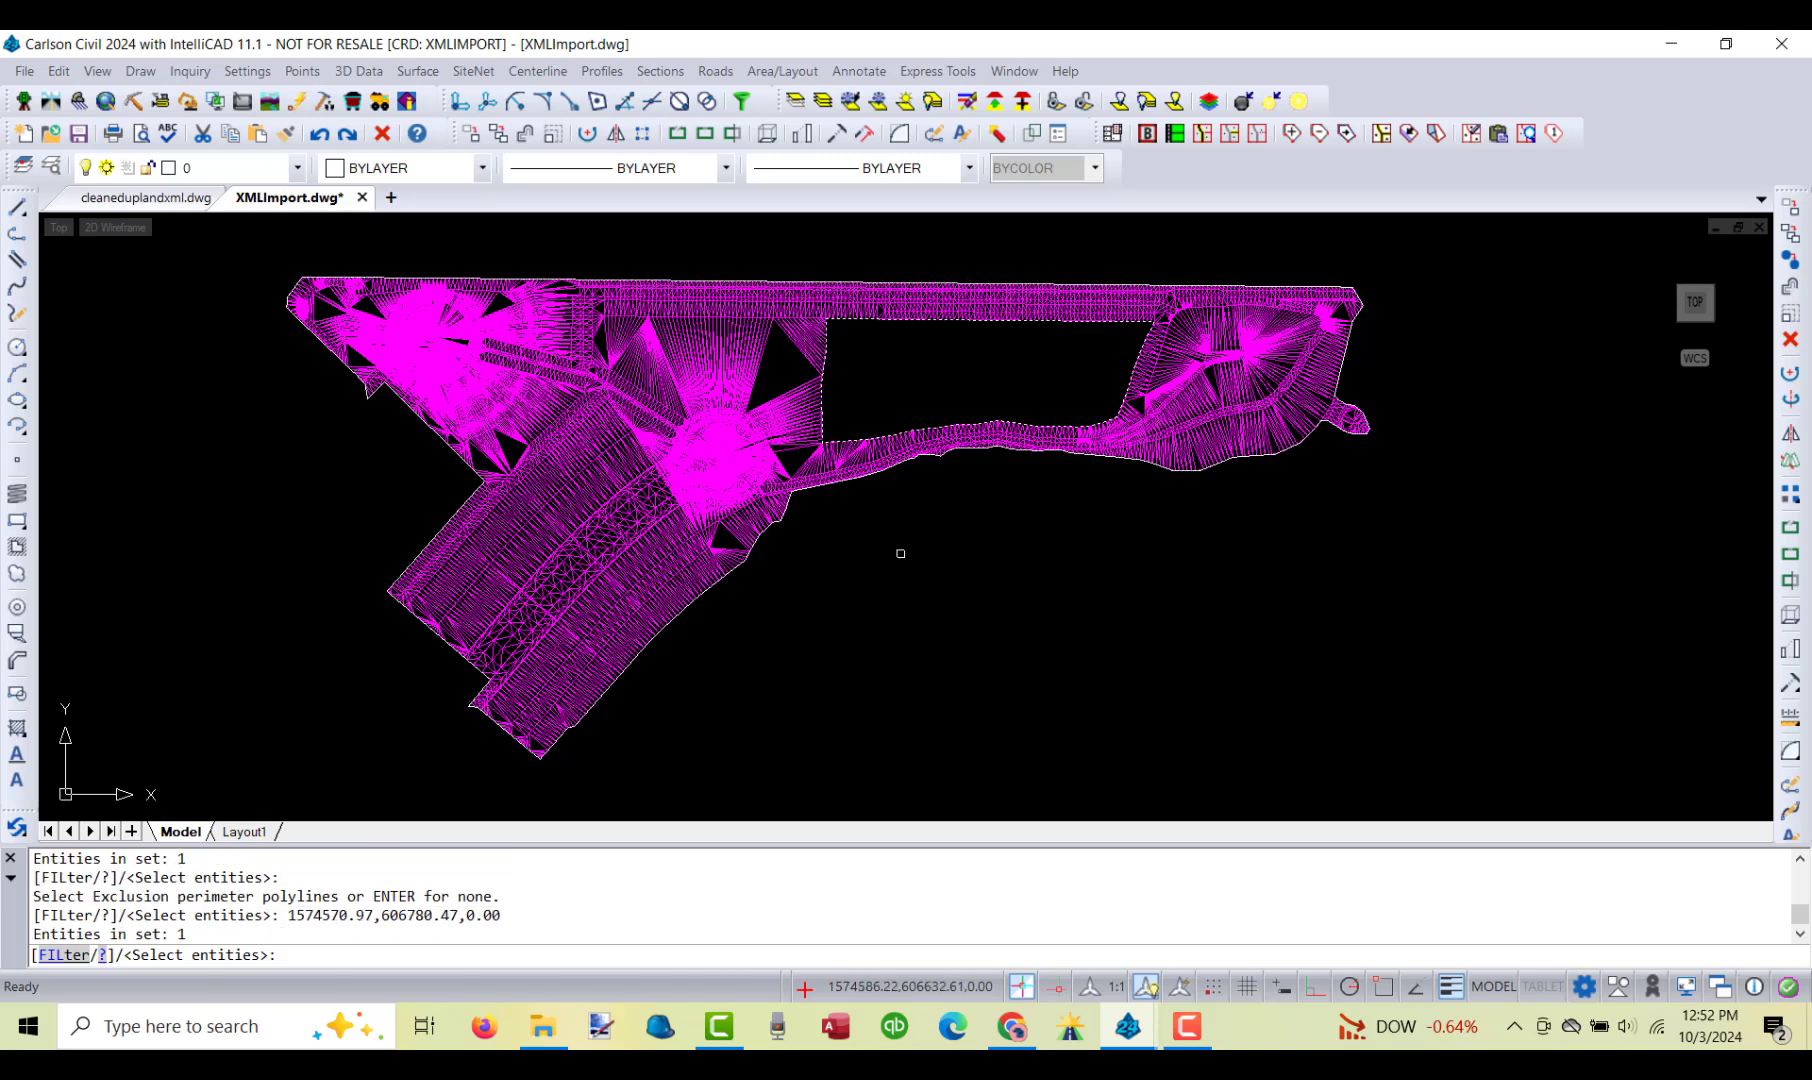
{"action": "key", "text": "Return"}
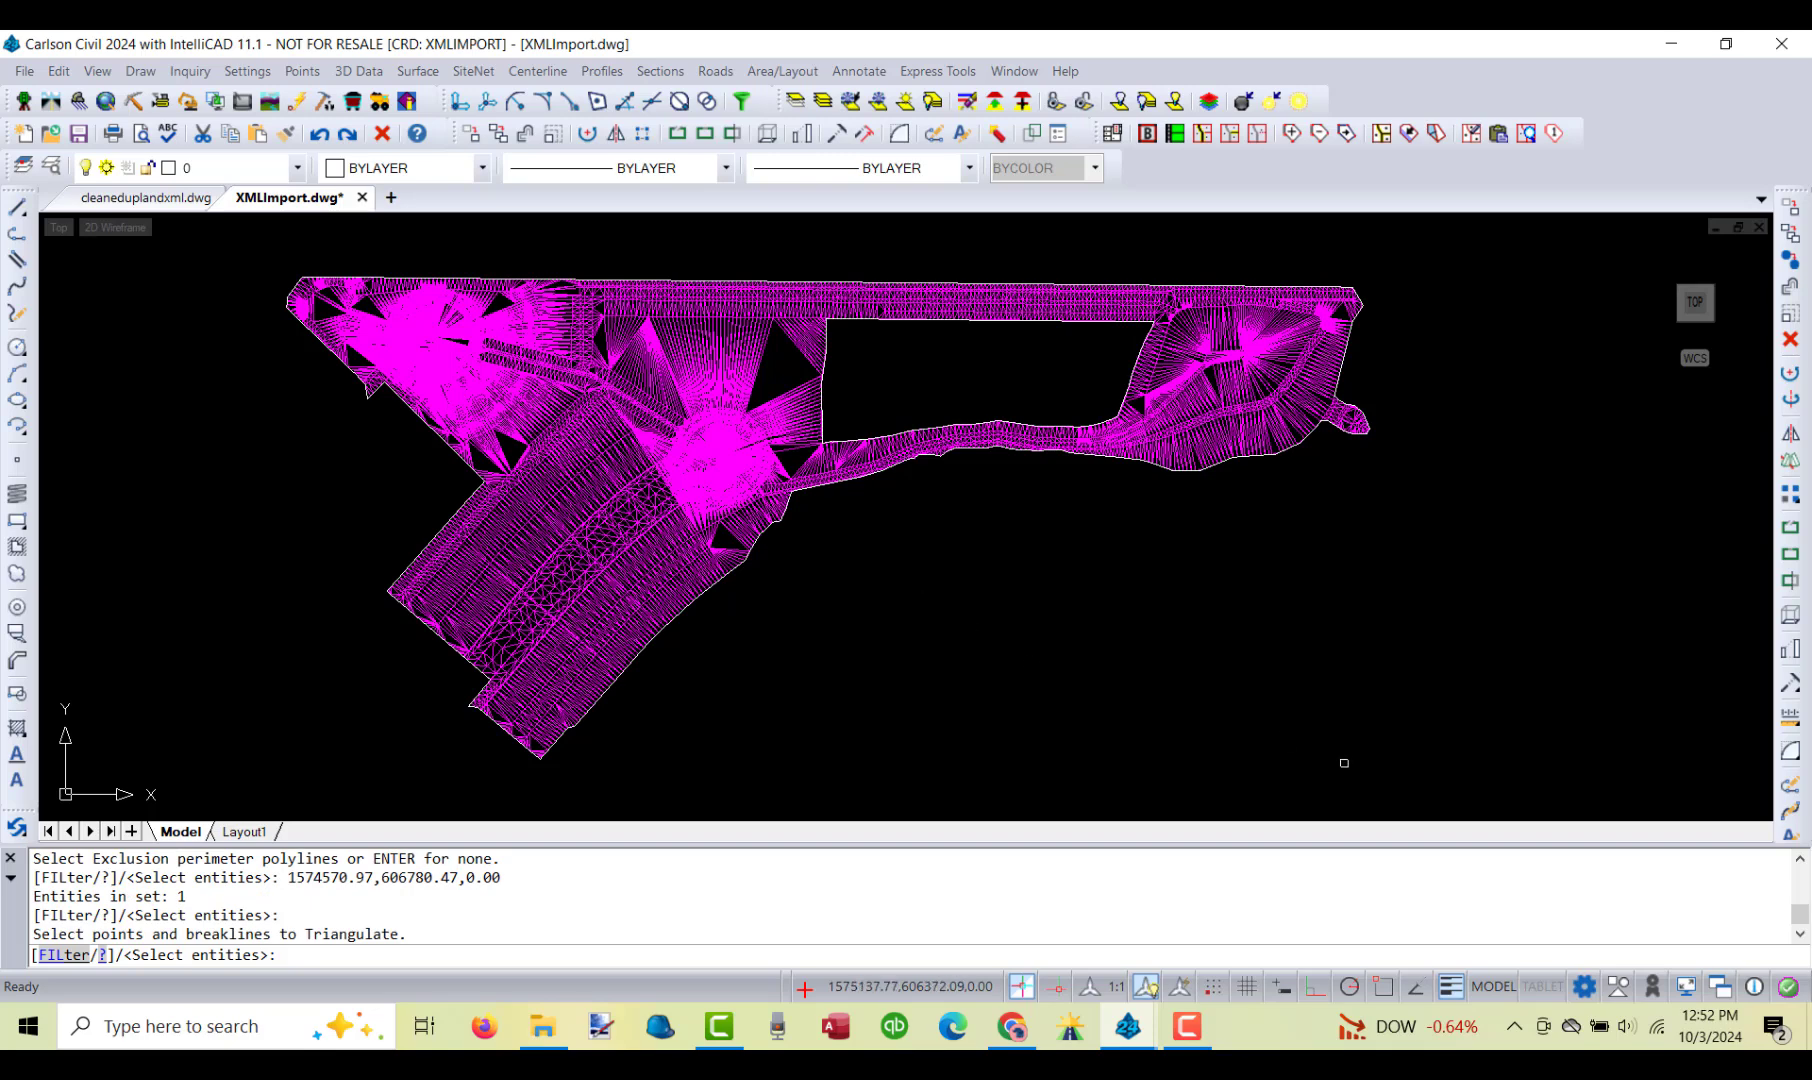
- Triangulate all the linework in the drawing and write the surface to NewSurface.tin
{"action": "left_click", "coordinate": [1471, 780]}
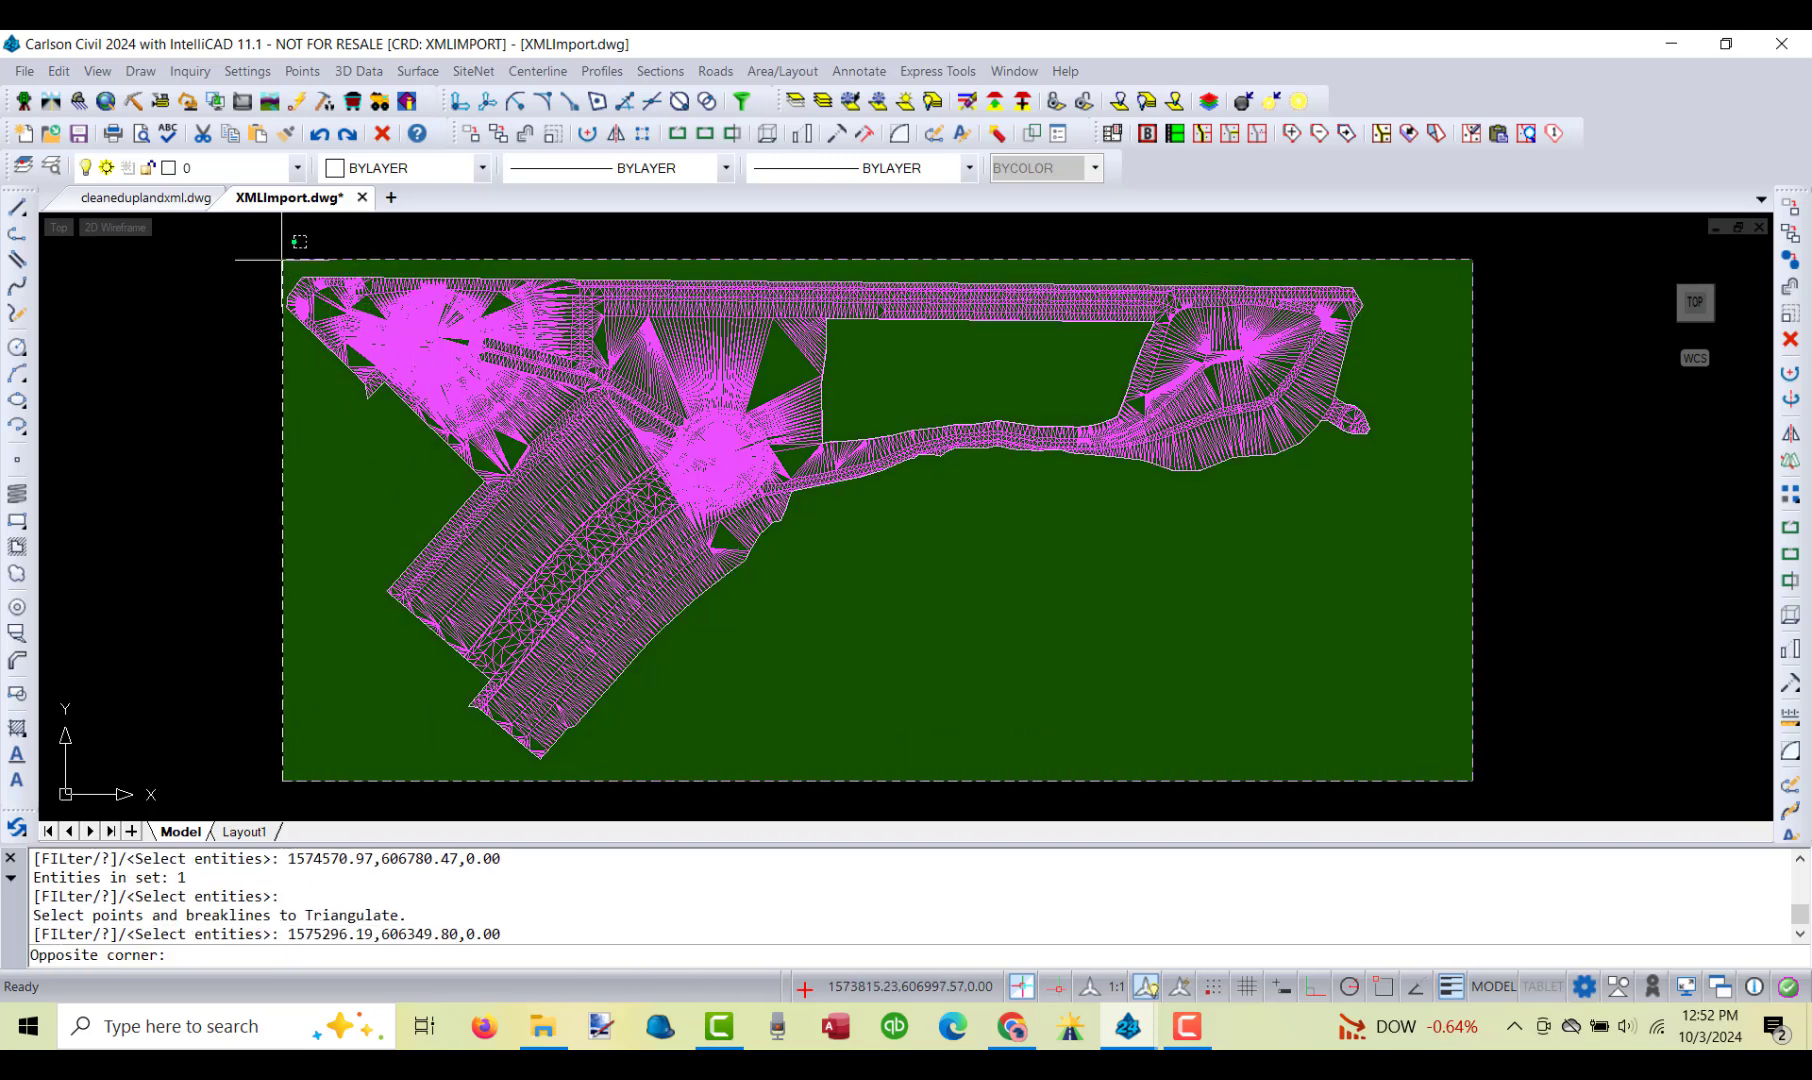
{"action": "left_click", "coordinate": [270, 253]}
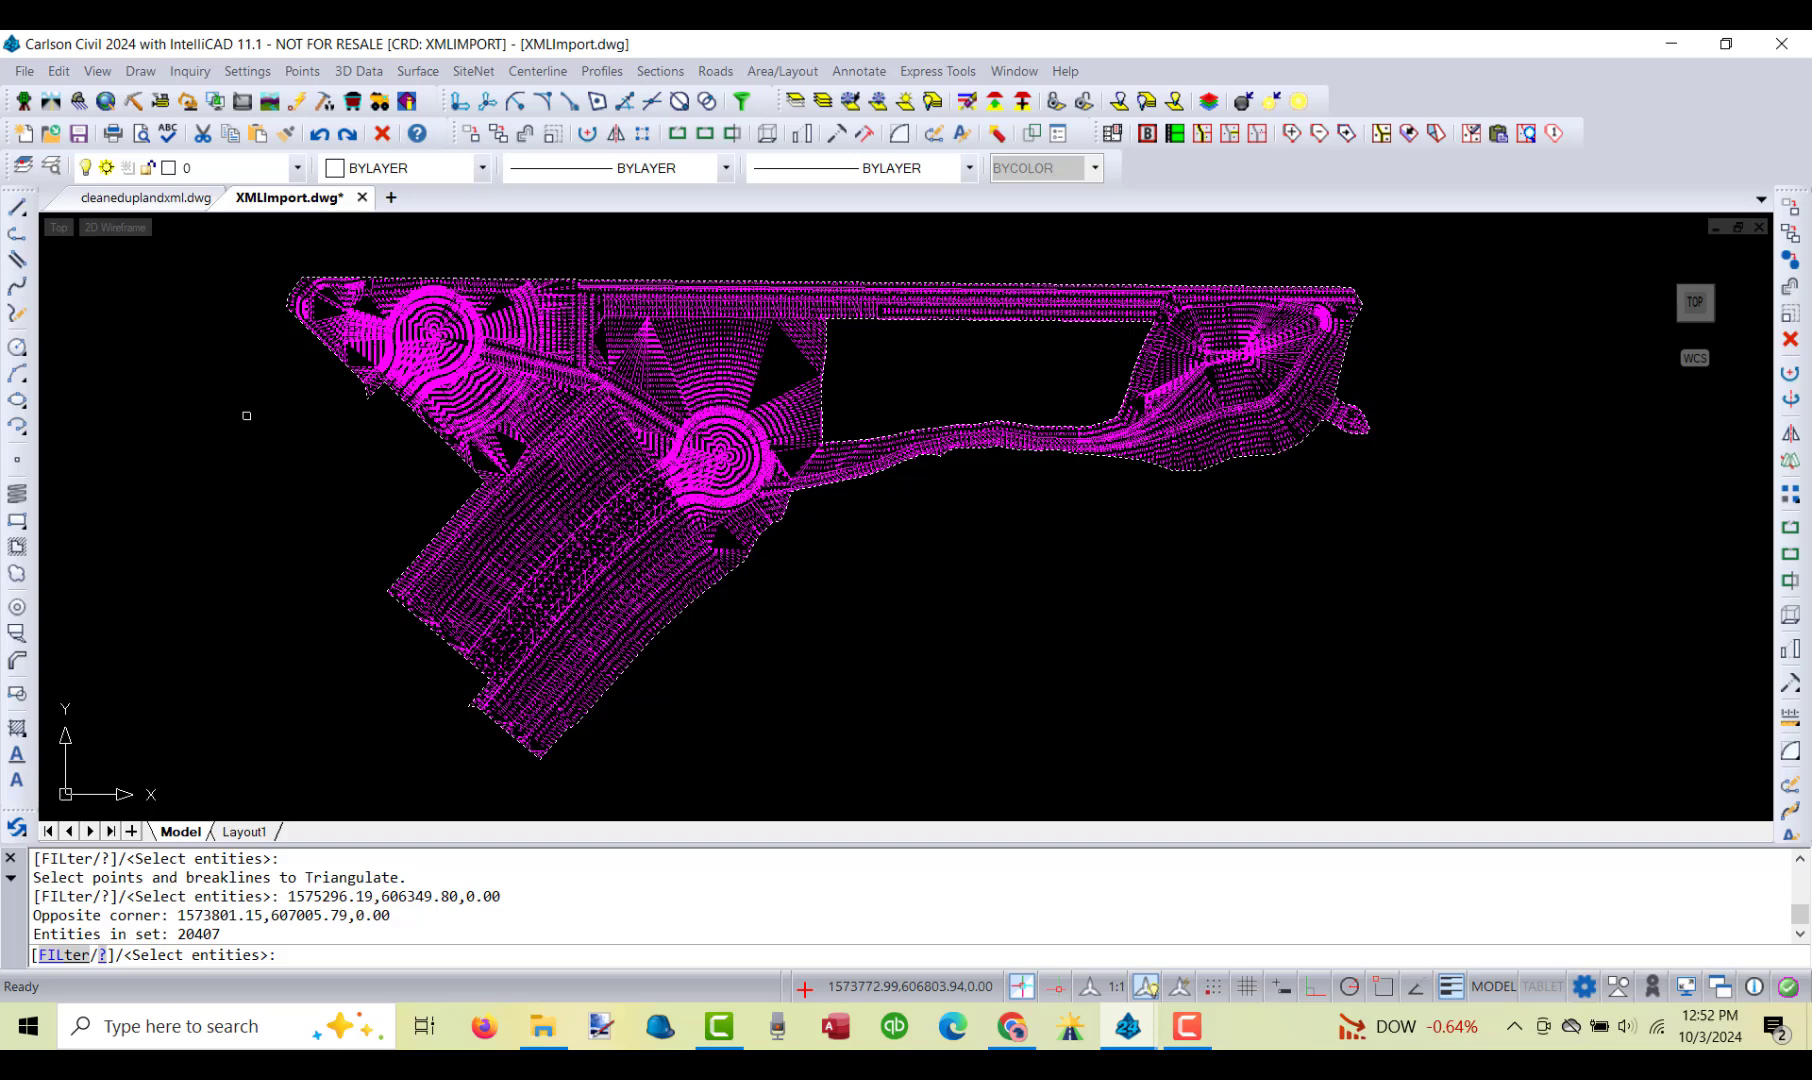
{"action": "key", "text": "Return"}
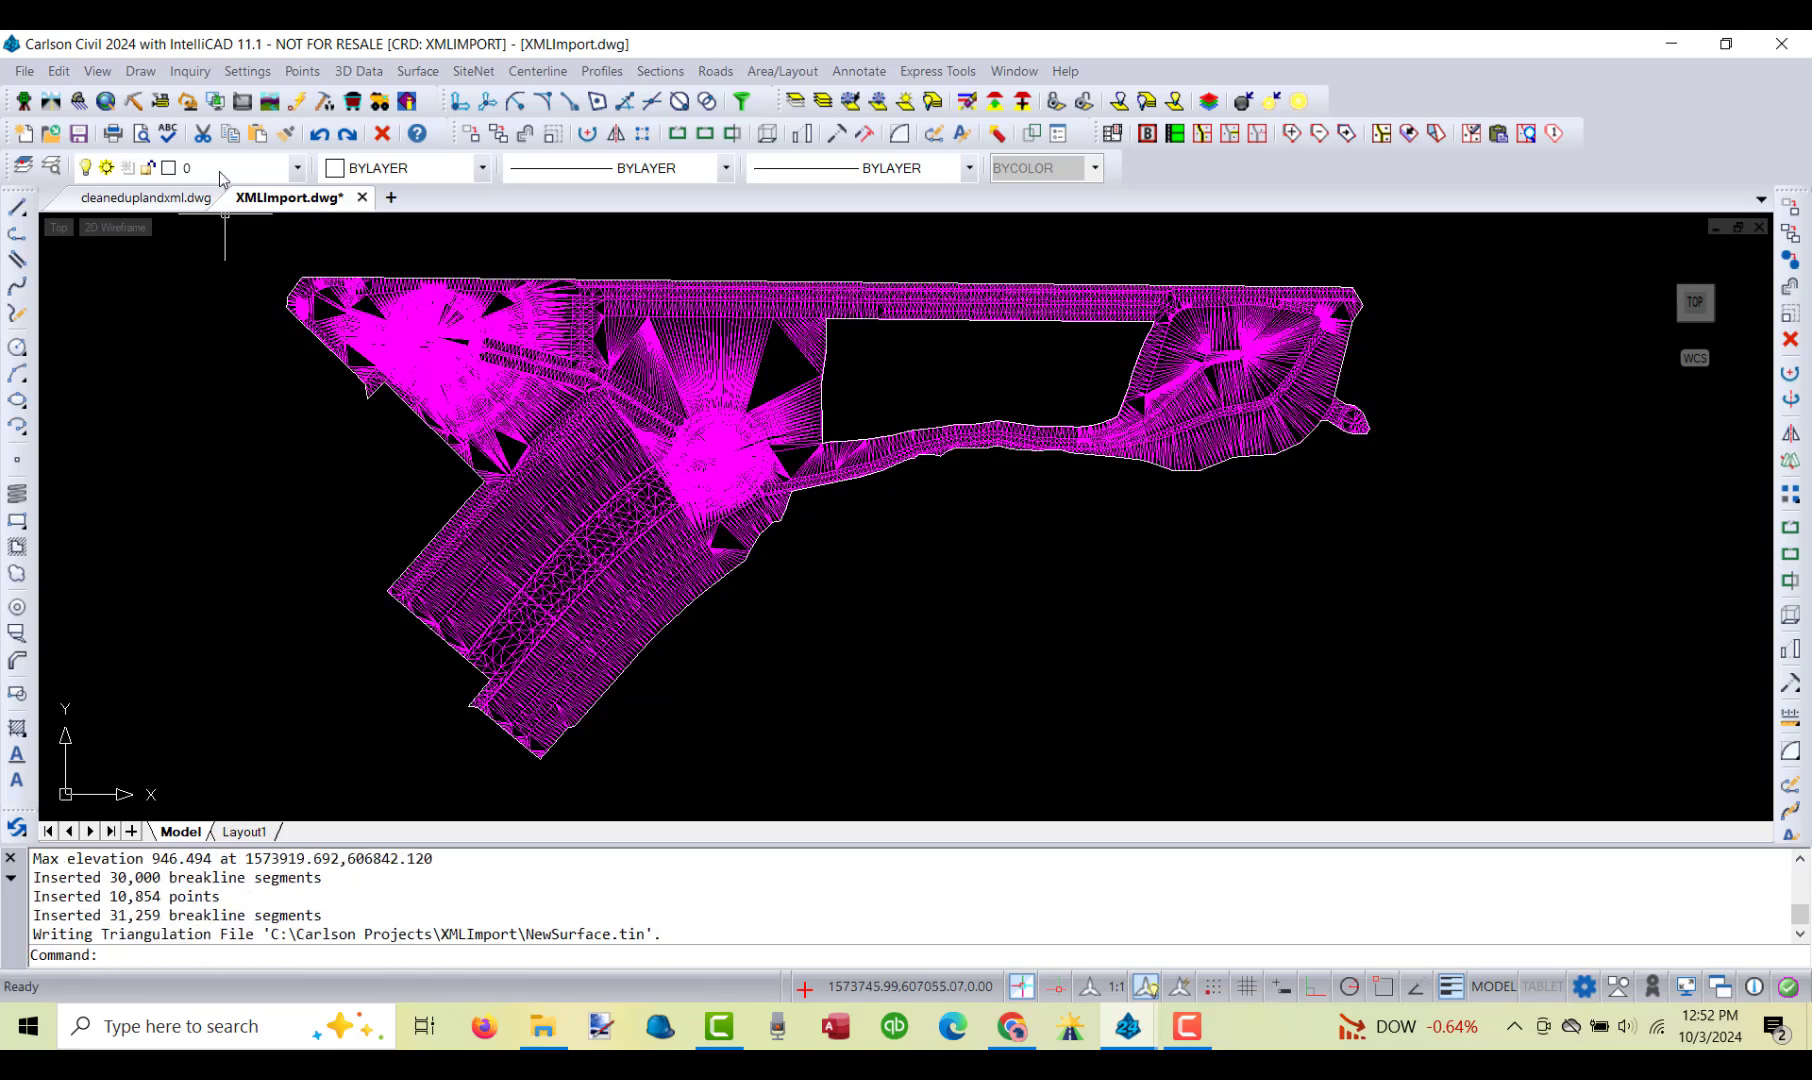
- Inspect the new triangulation surface file in the 3D surface viewer, checking its outer edge and interior void, and close the viewer
{"action": "left_click", "coordinate": [140, 71]}
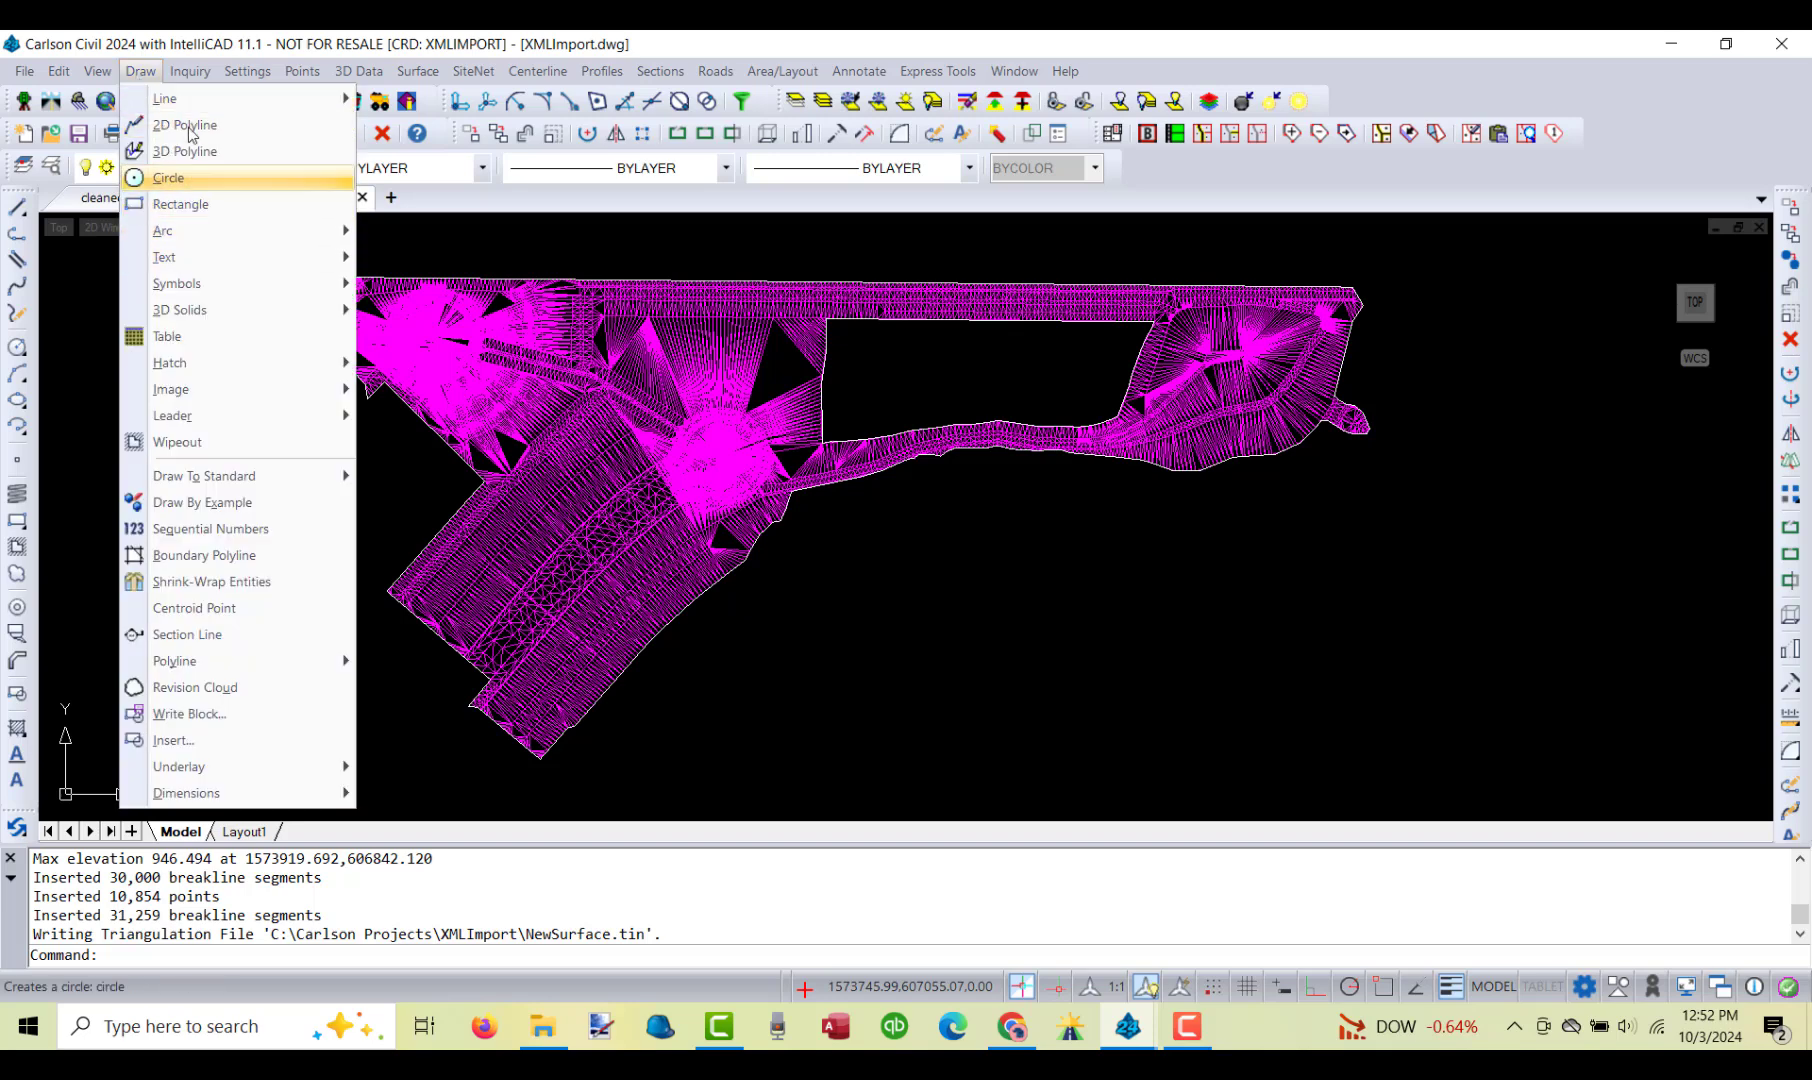
{"action": "mouse_move", "coordinate": [97, 71]}
{"action": "mouse_move", "coordinate": [130, 230]}
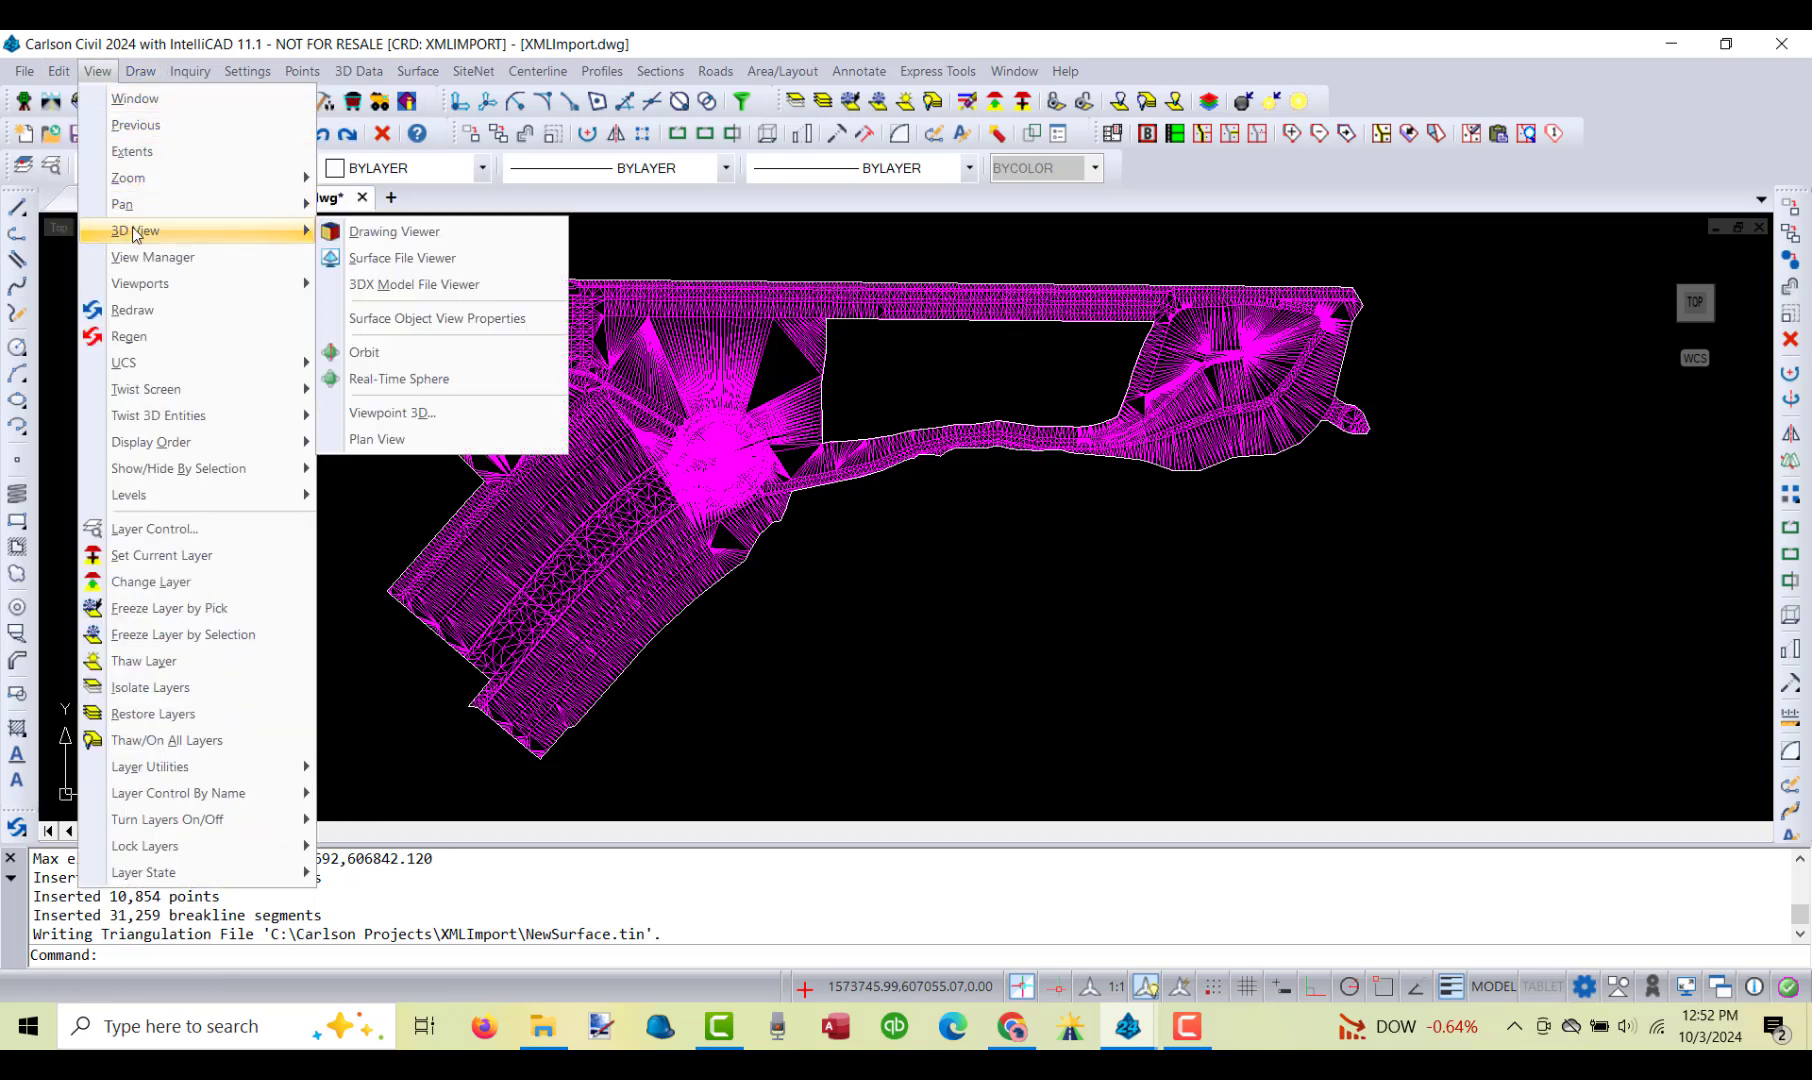
{"action": "left_click", "coordinate": [356, 258]}
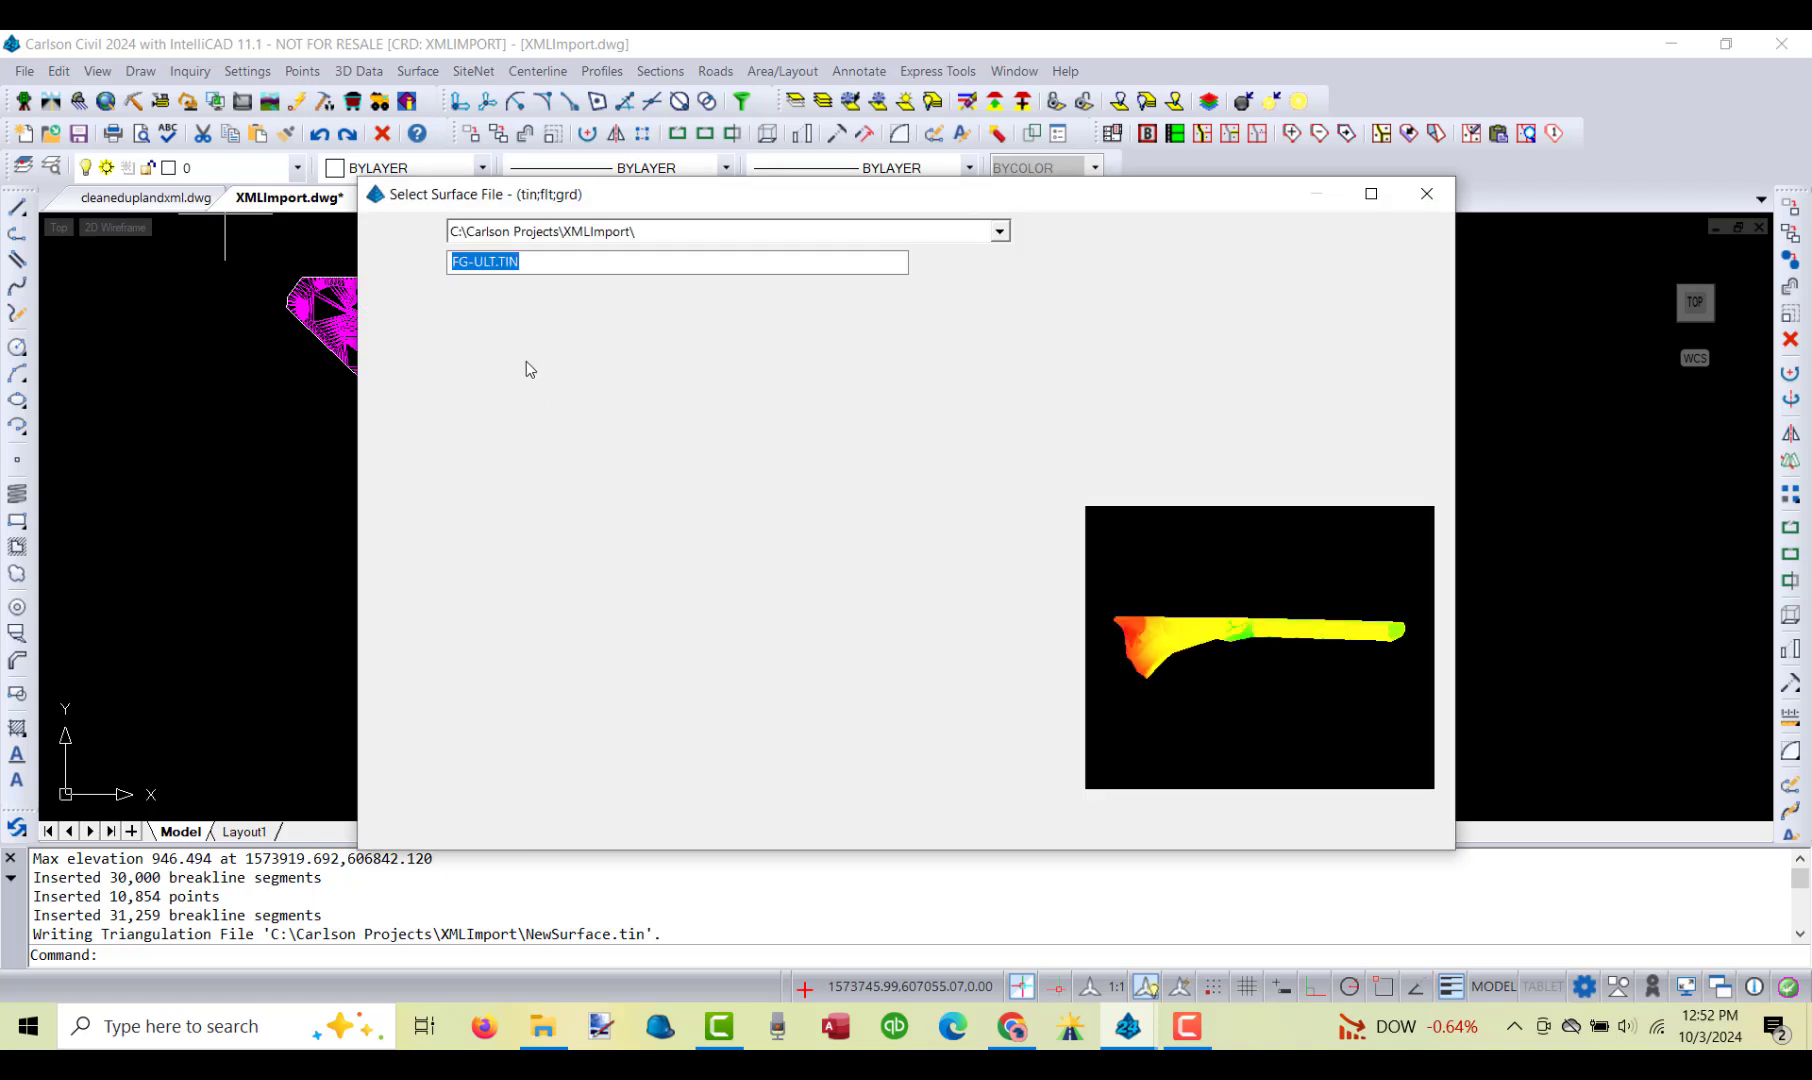
{"action": "left_click", "coordinate": [471, 381]}
{"action": "double_click", "coordinate": [471, 381]}
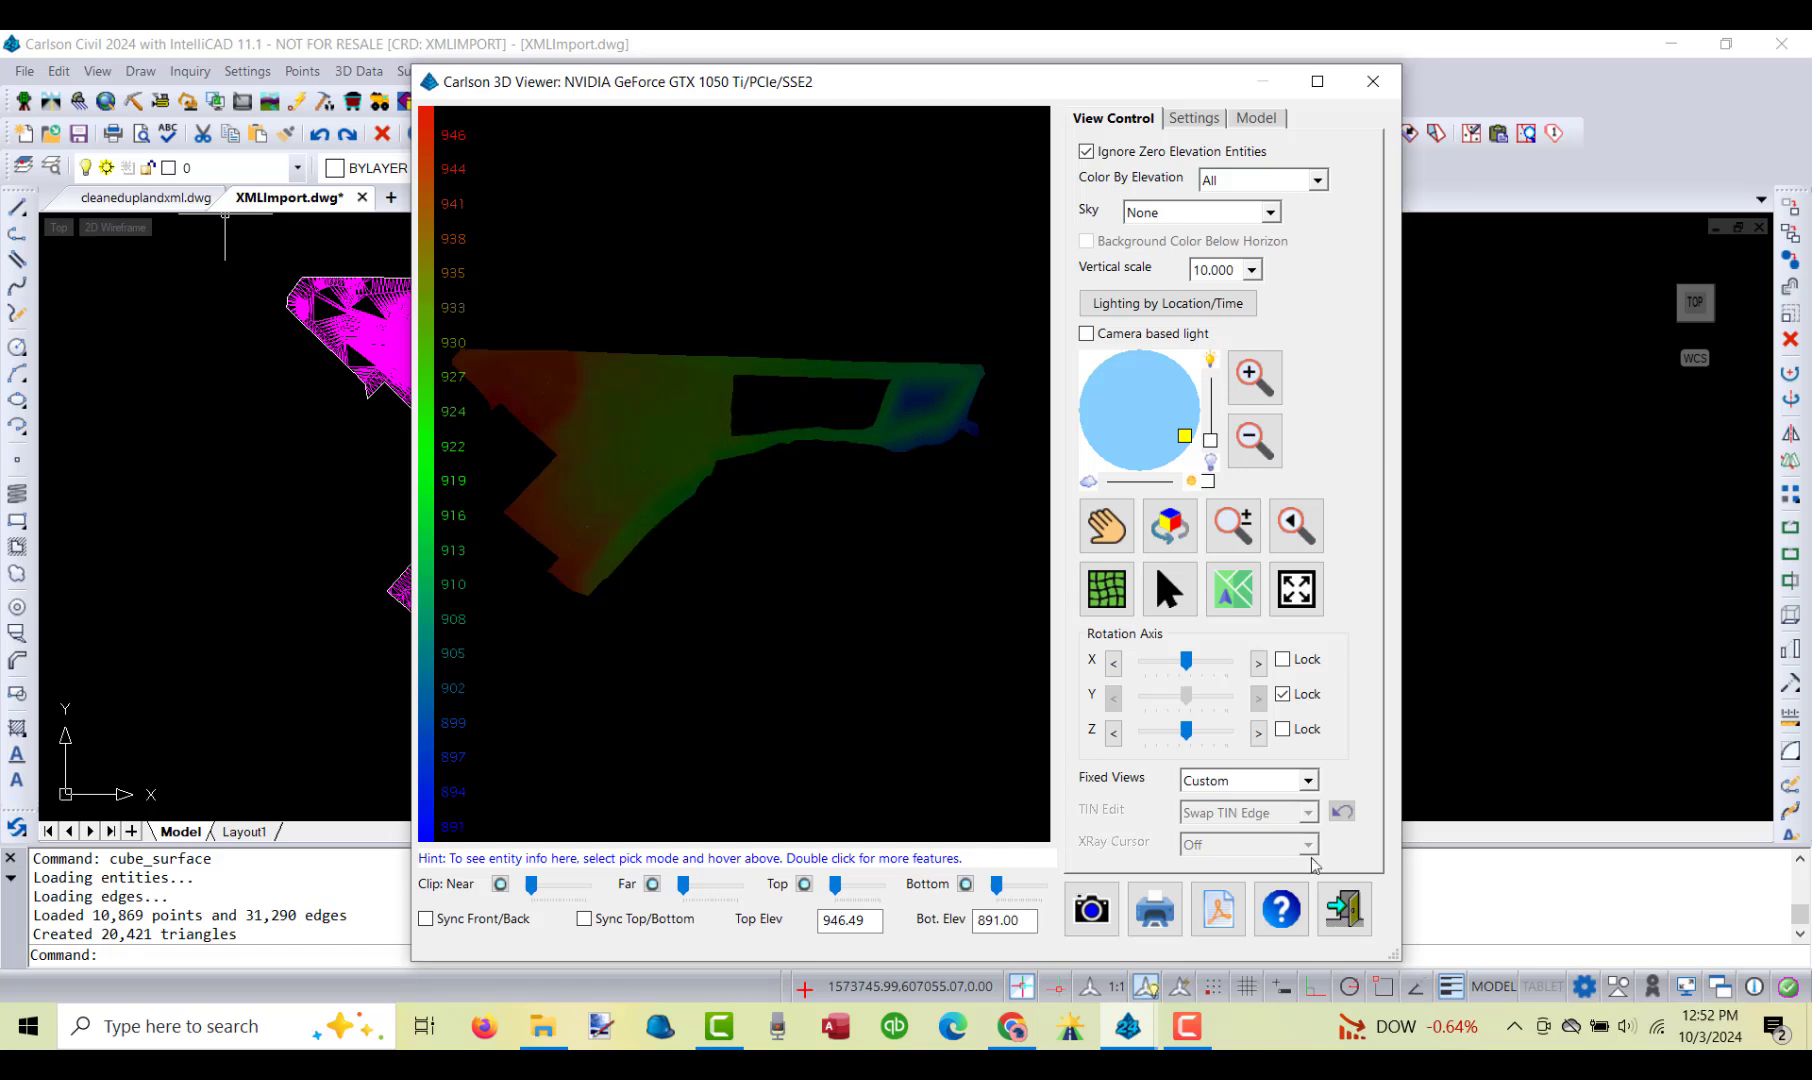
{"action": "left_click", "coordinate": [1342, 910]}
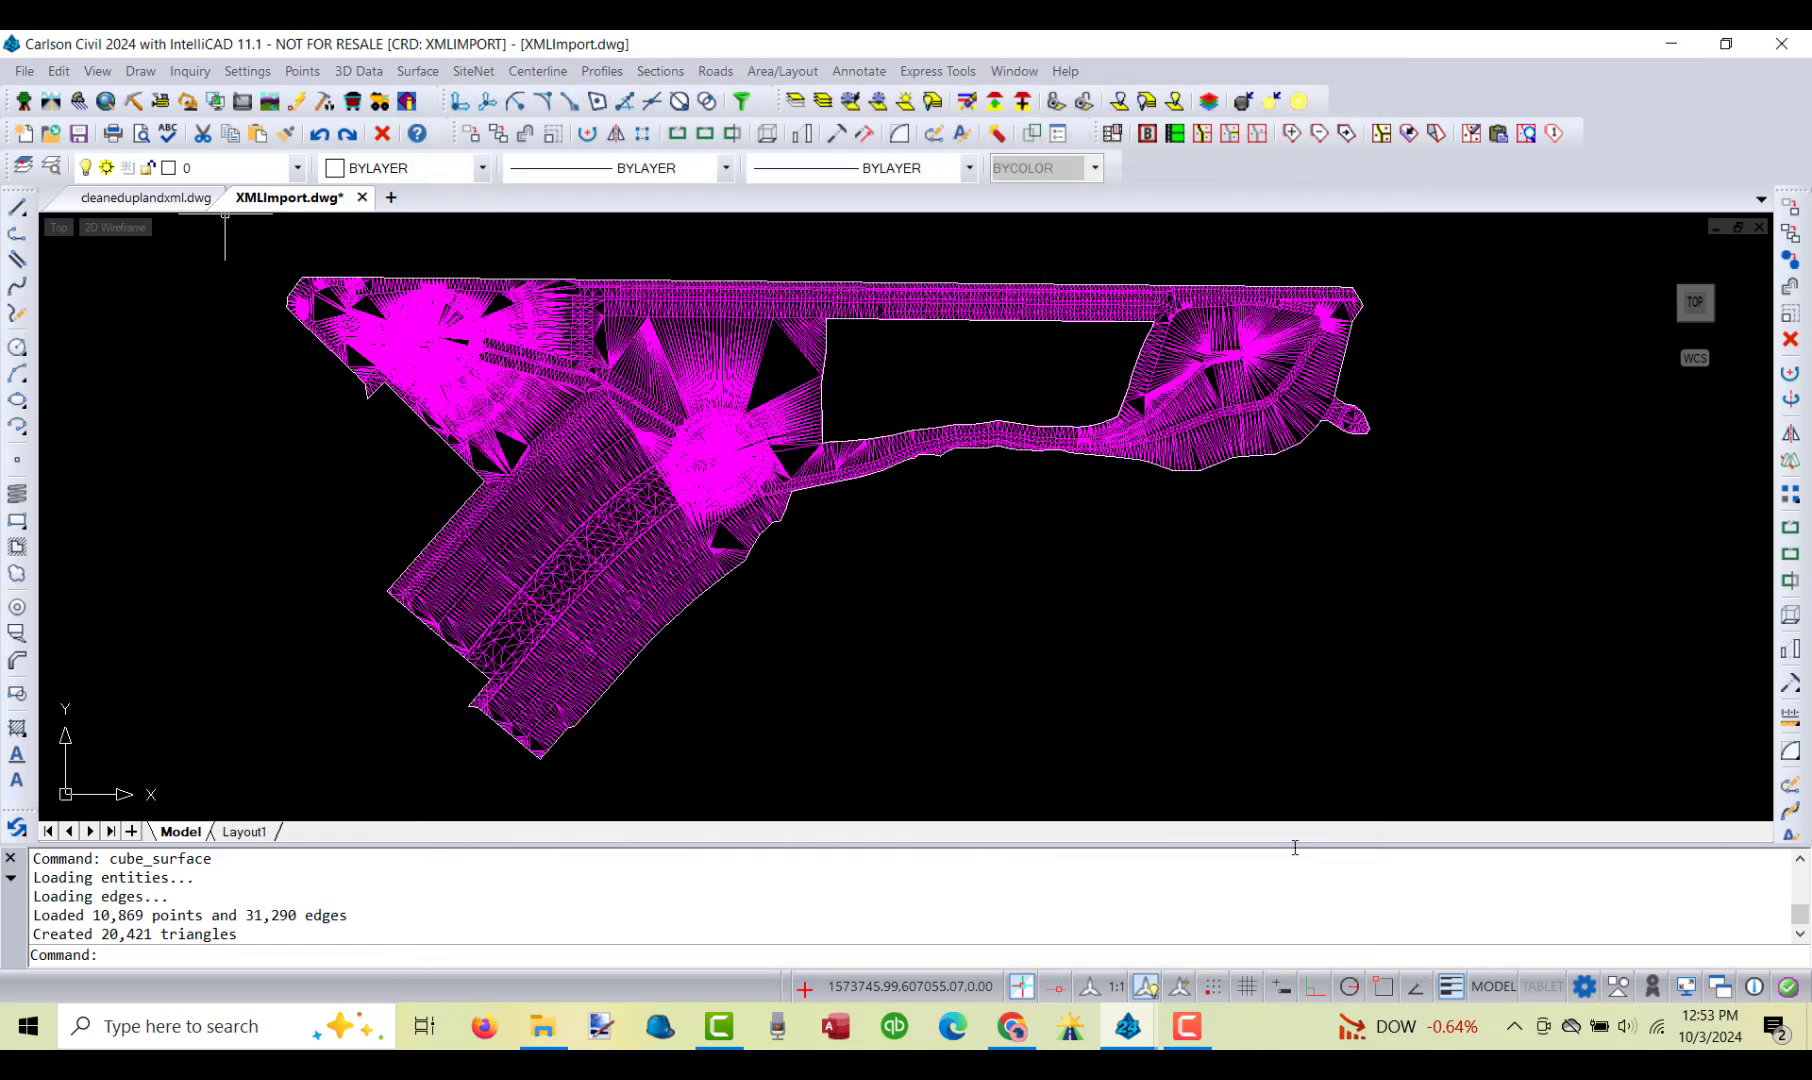